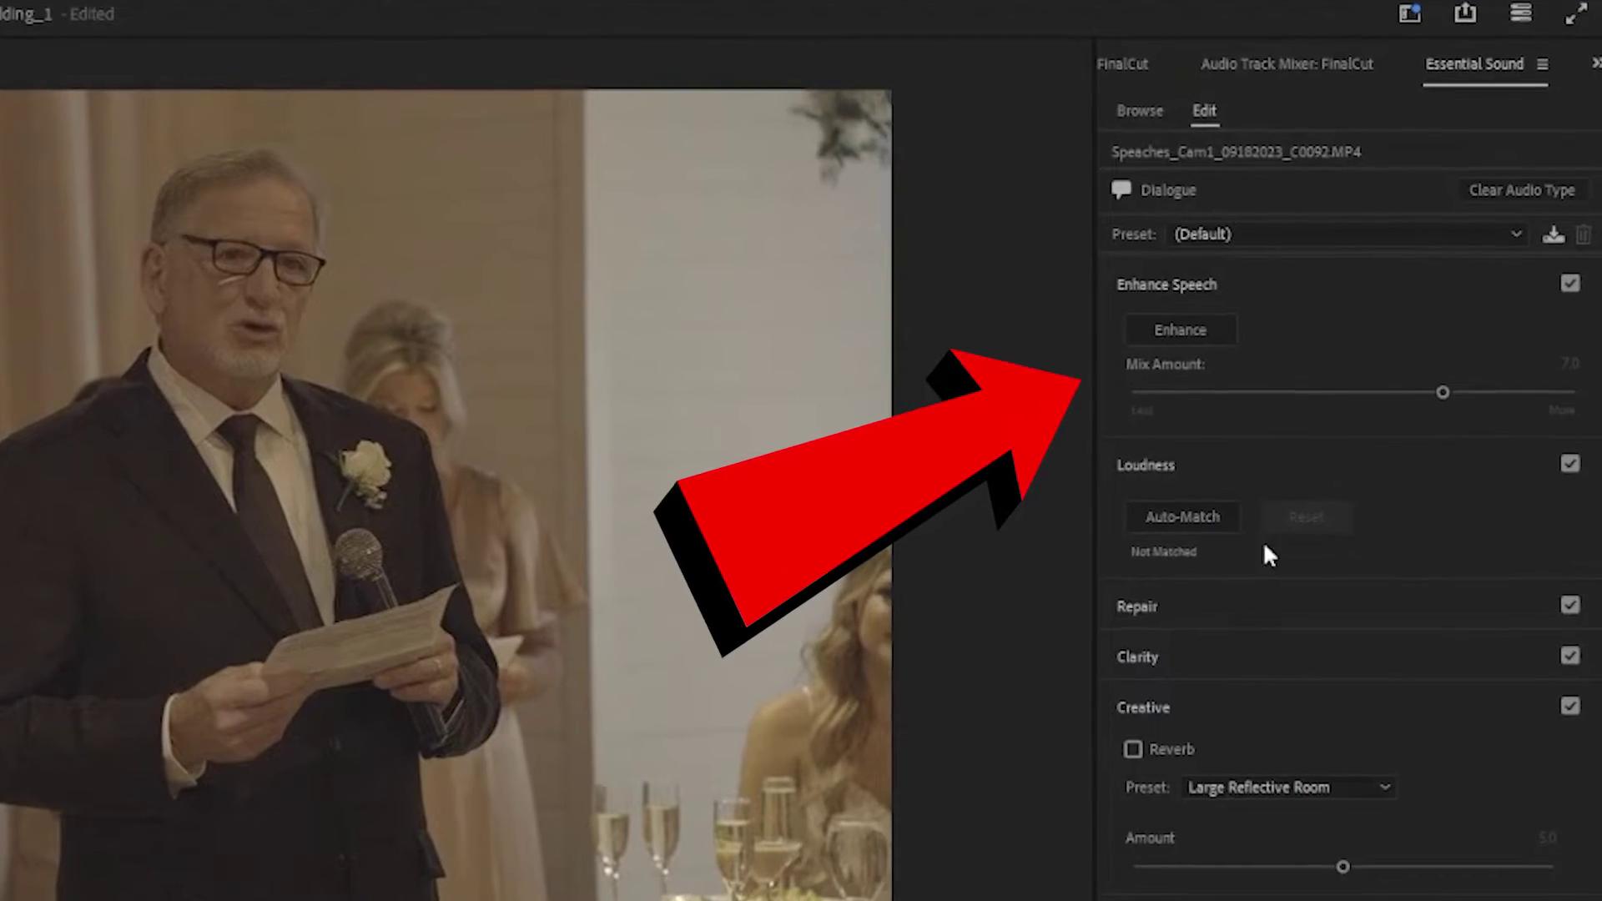
Apply Enhance Speech to the Dialogue-tagged Cam1 speech clip
left_click(1185, 328)
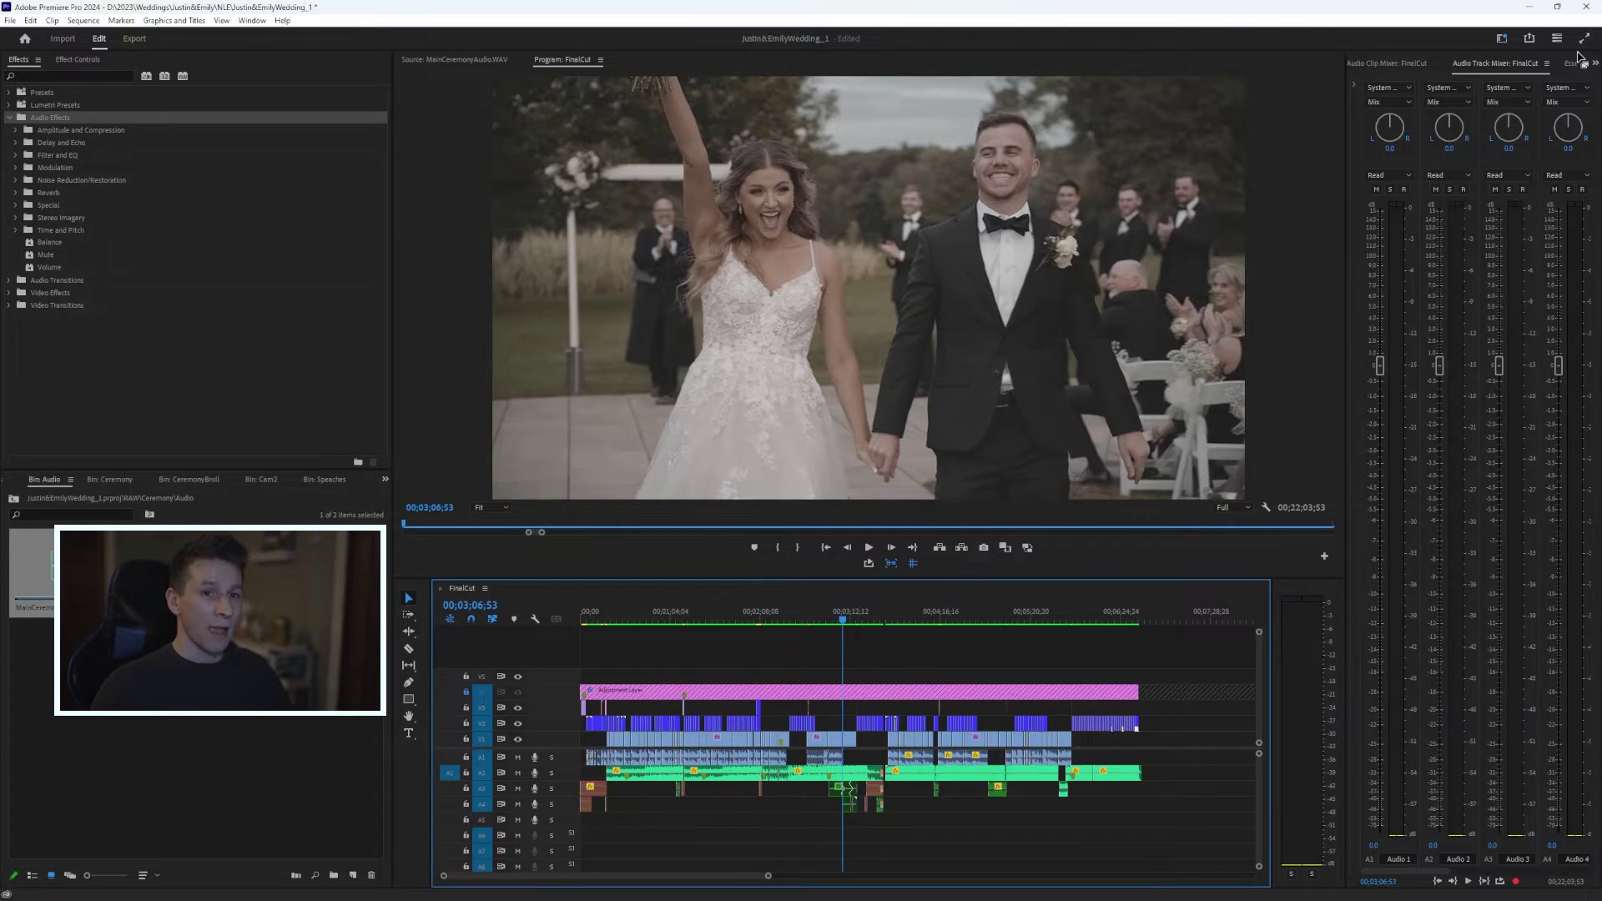
left_click(1574, 63)
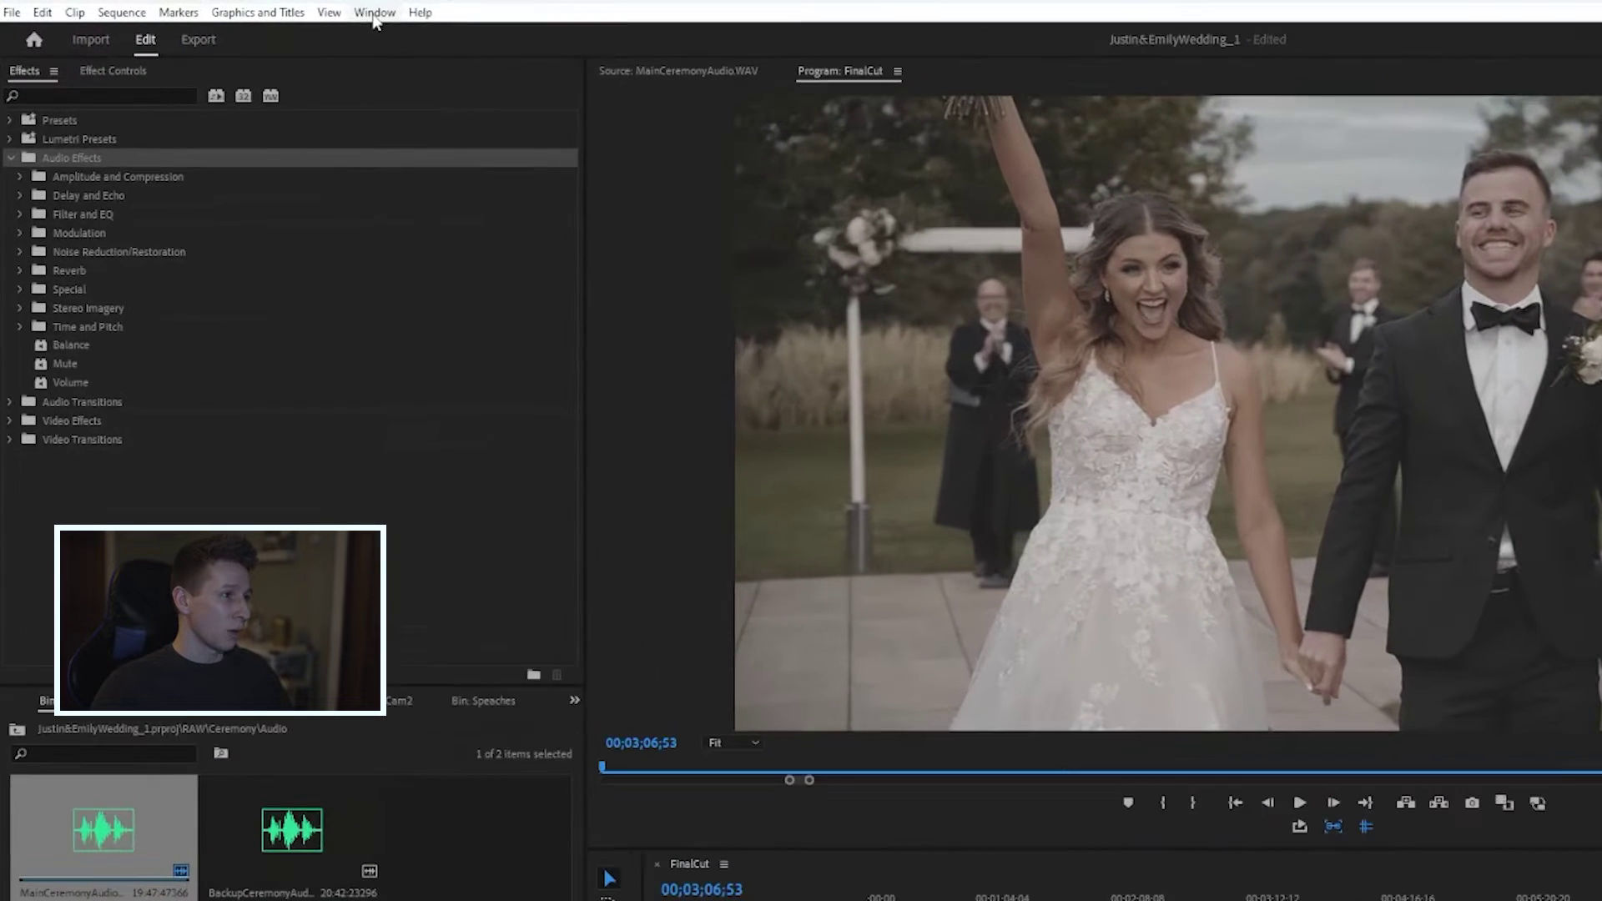
Show the Essential Sound panel from the Window menu
left_click(252, 22)
left_click(439, 314)
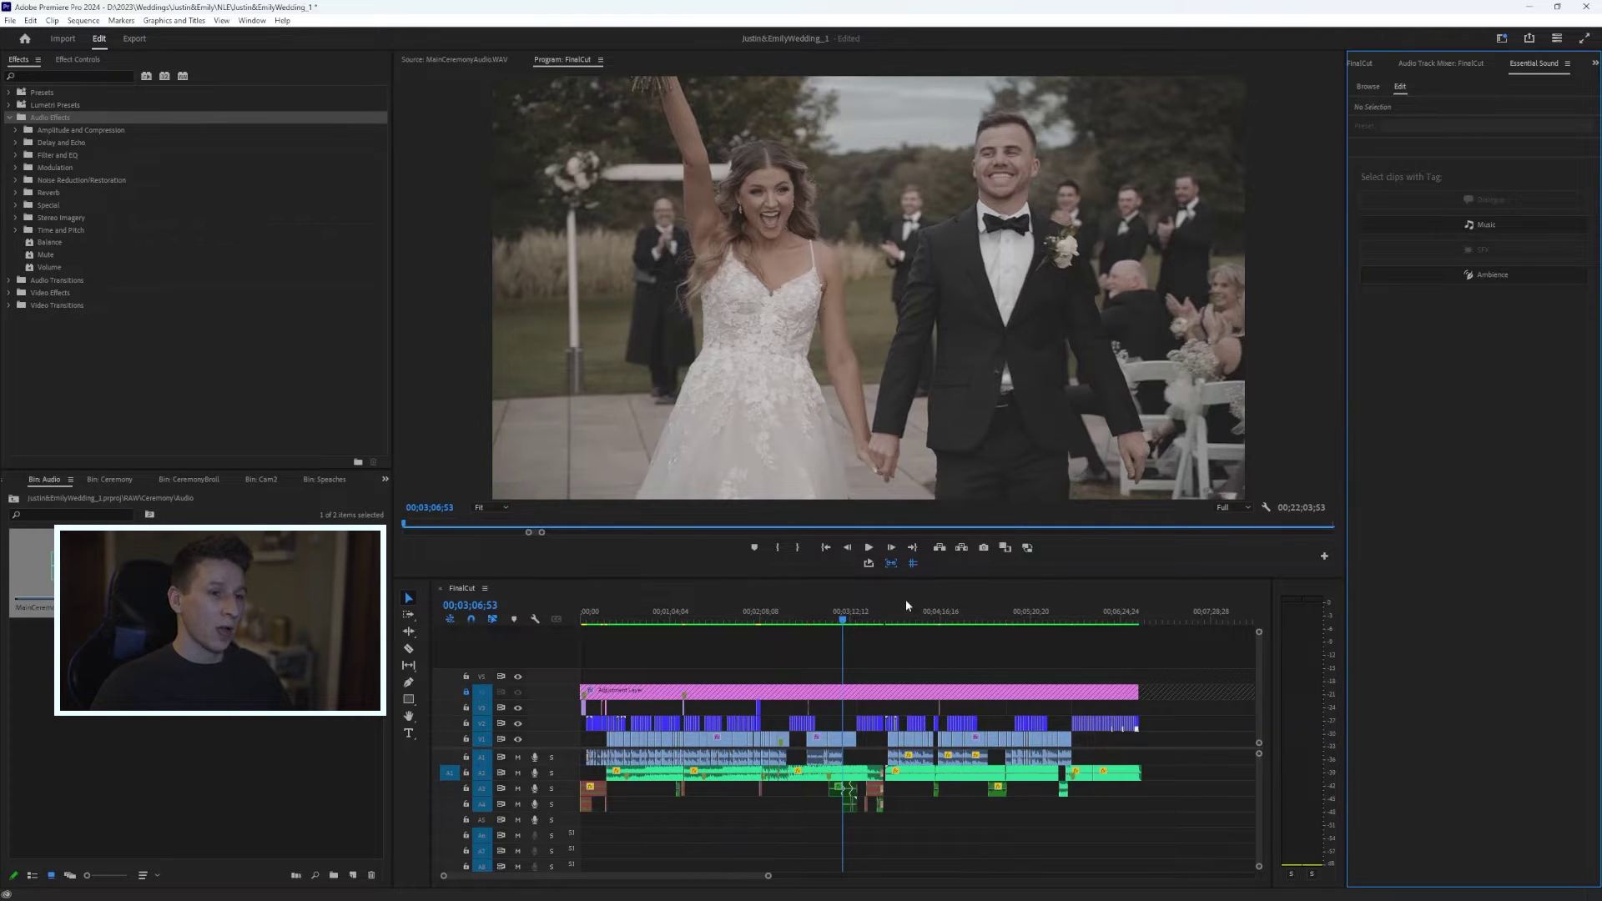
Navigate to the speech clips near 00;08;13 and tag the first Cam1 clip as Dialogue
scroll(786, 651, "down", 4)
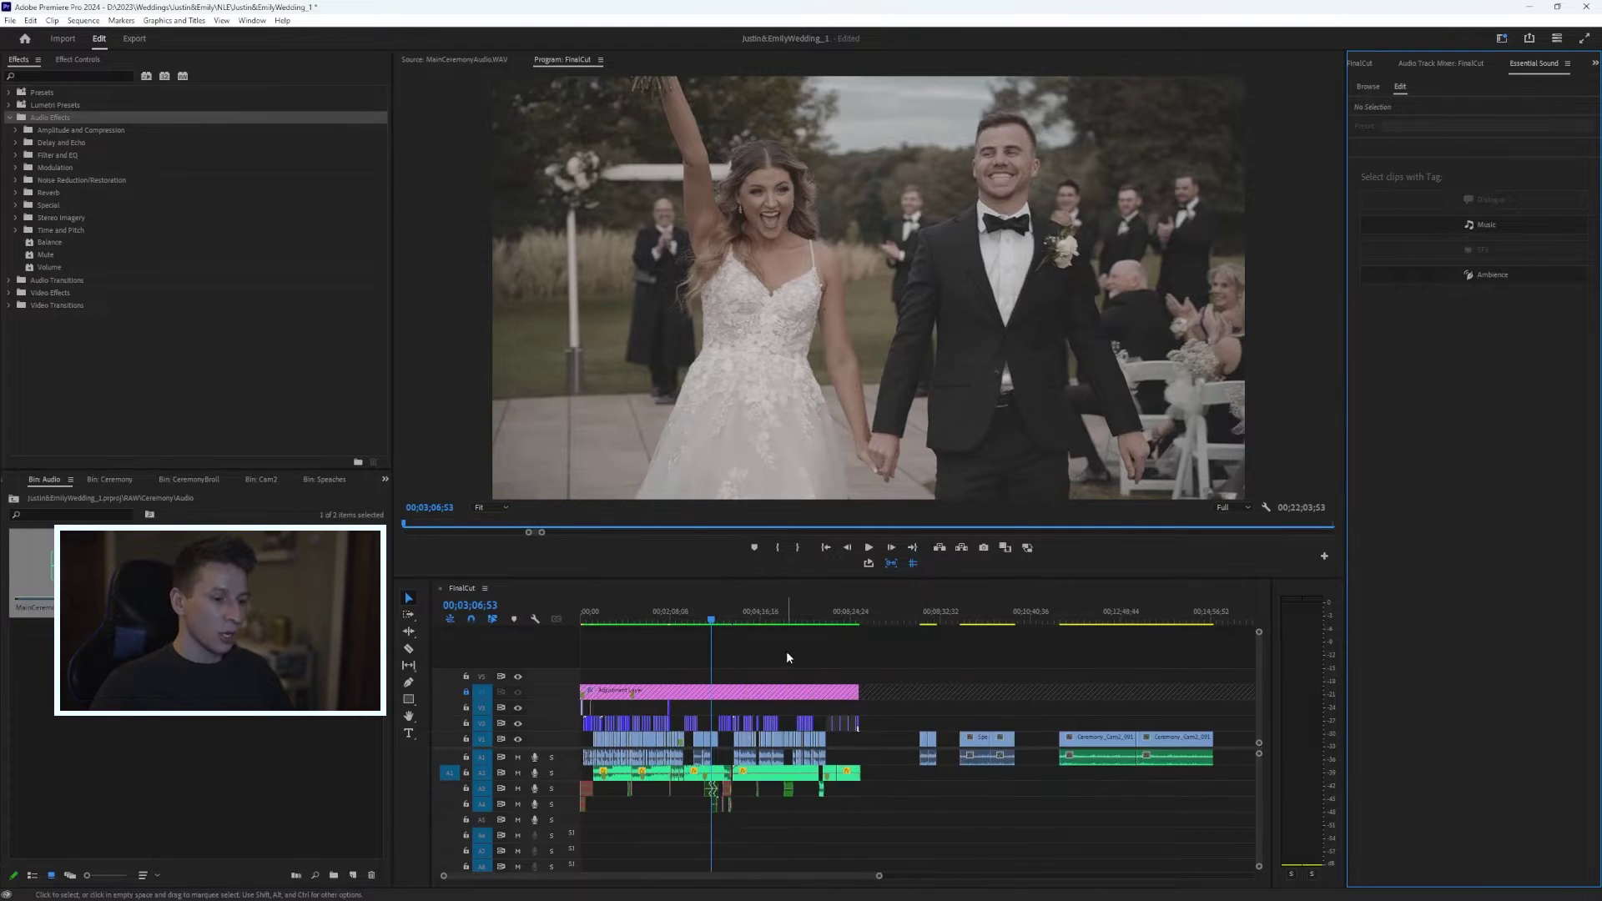
left_click(758, 621)
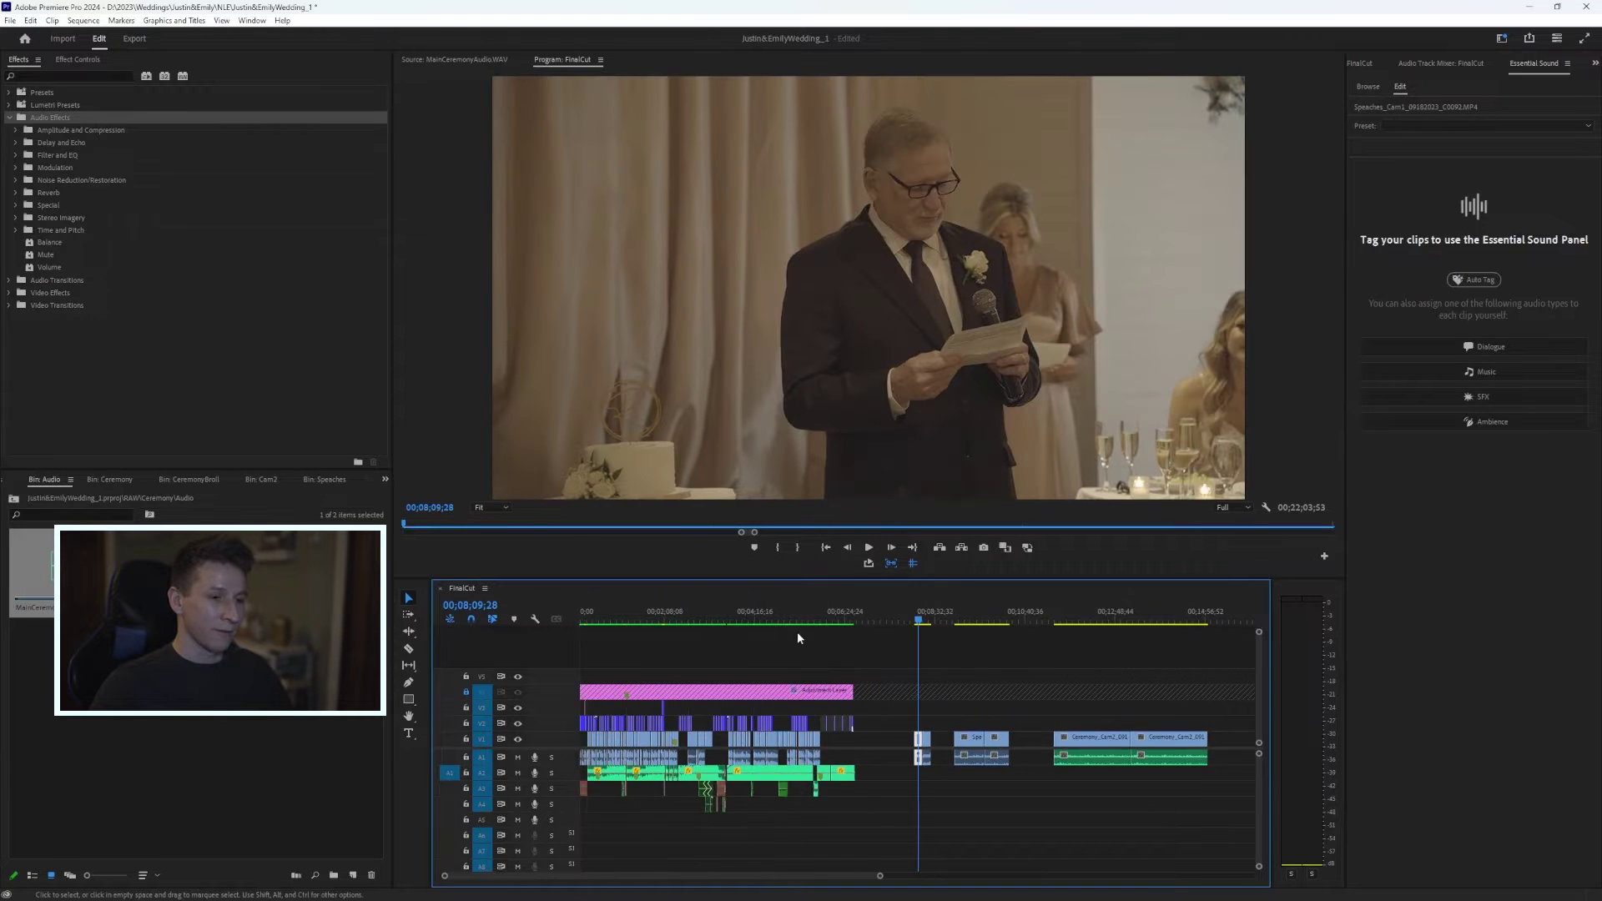
scroll(955, 643, "up", 4)
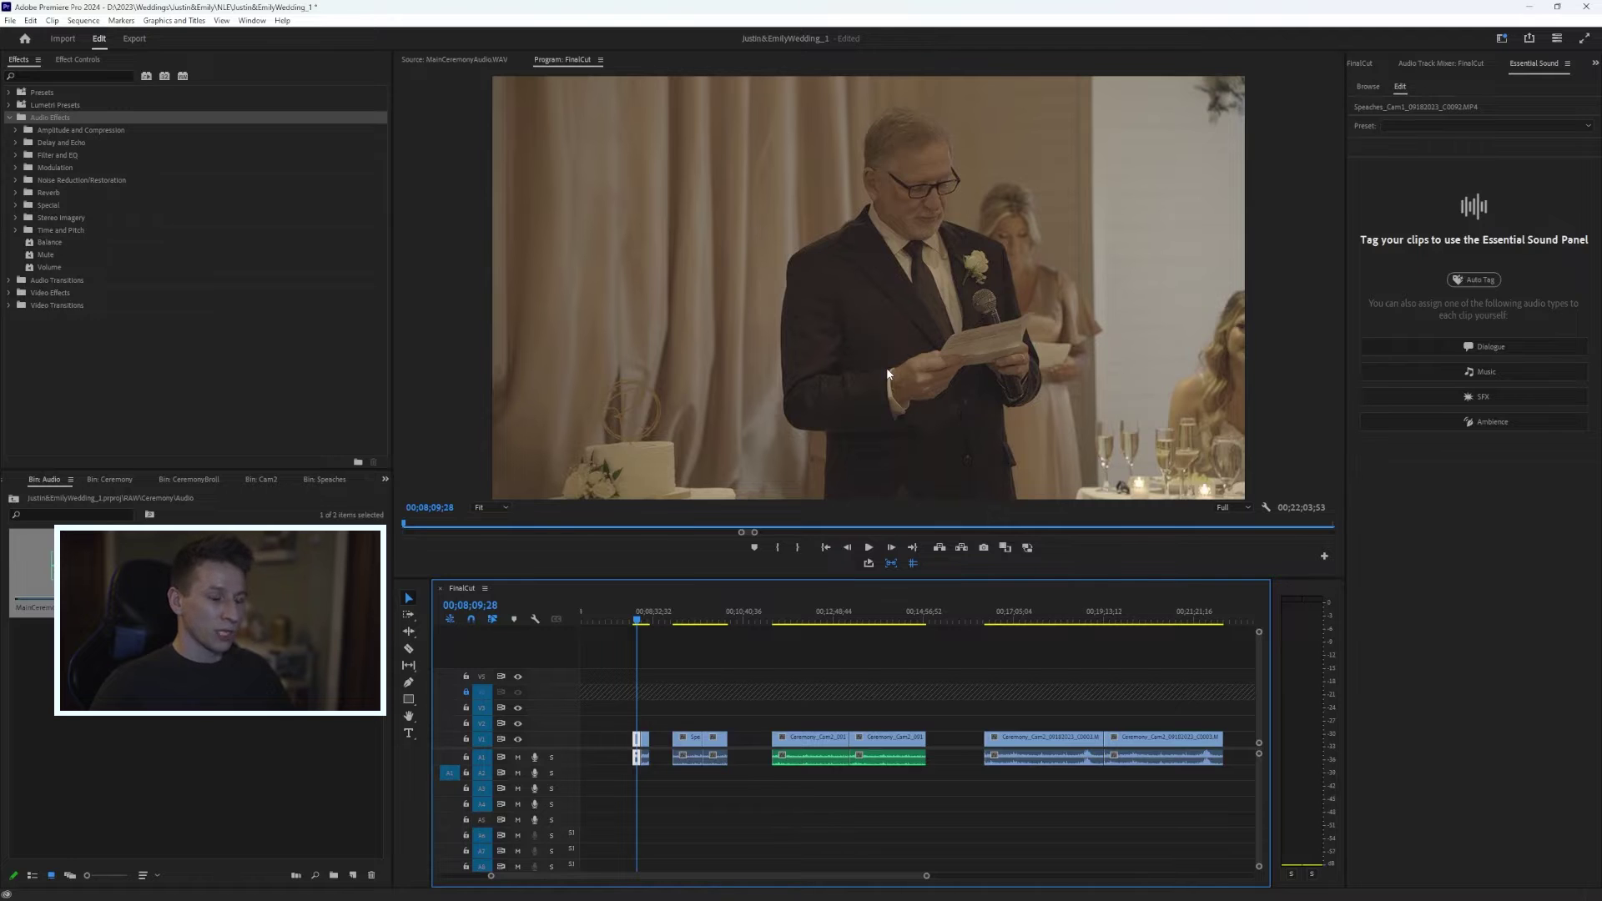
scroll(758, 599, "up", 2)
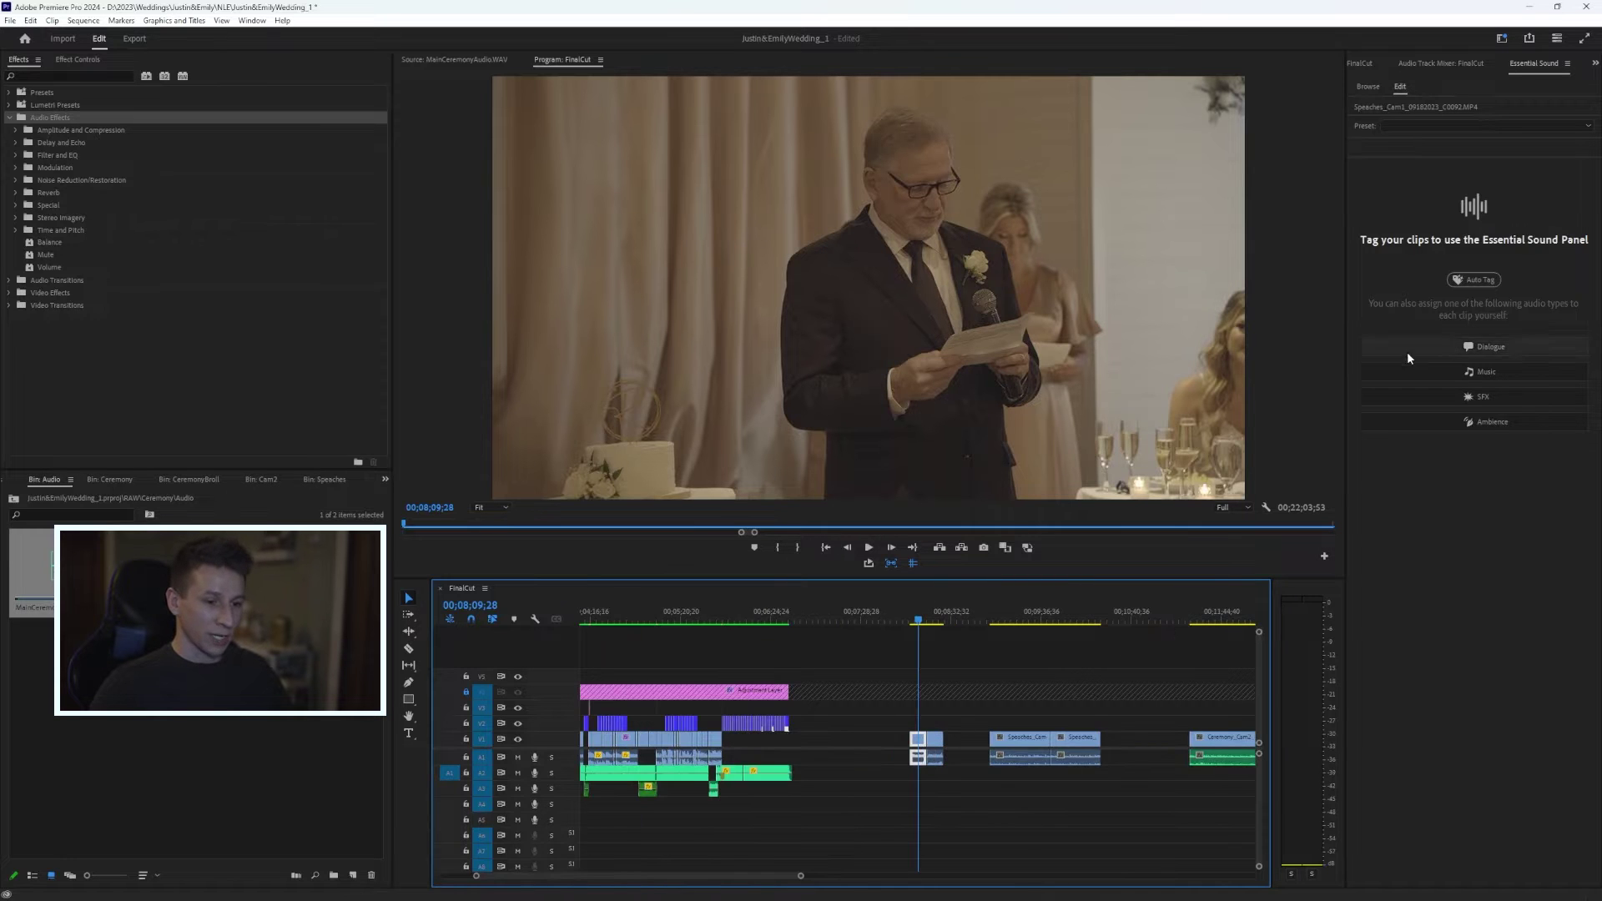
scroll(943, 757, "up", 2)
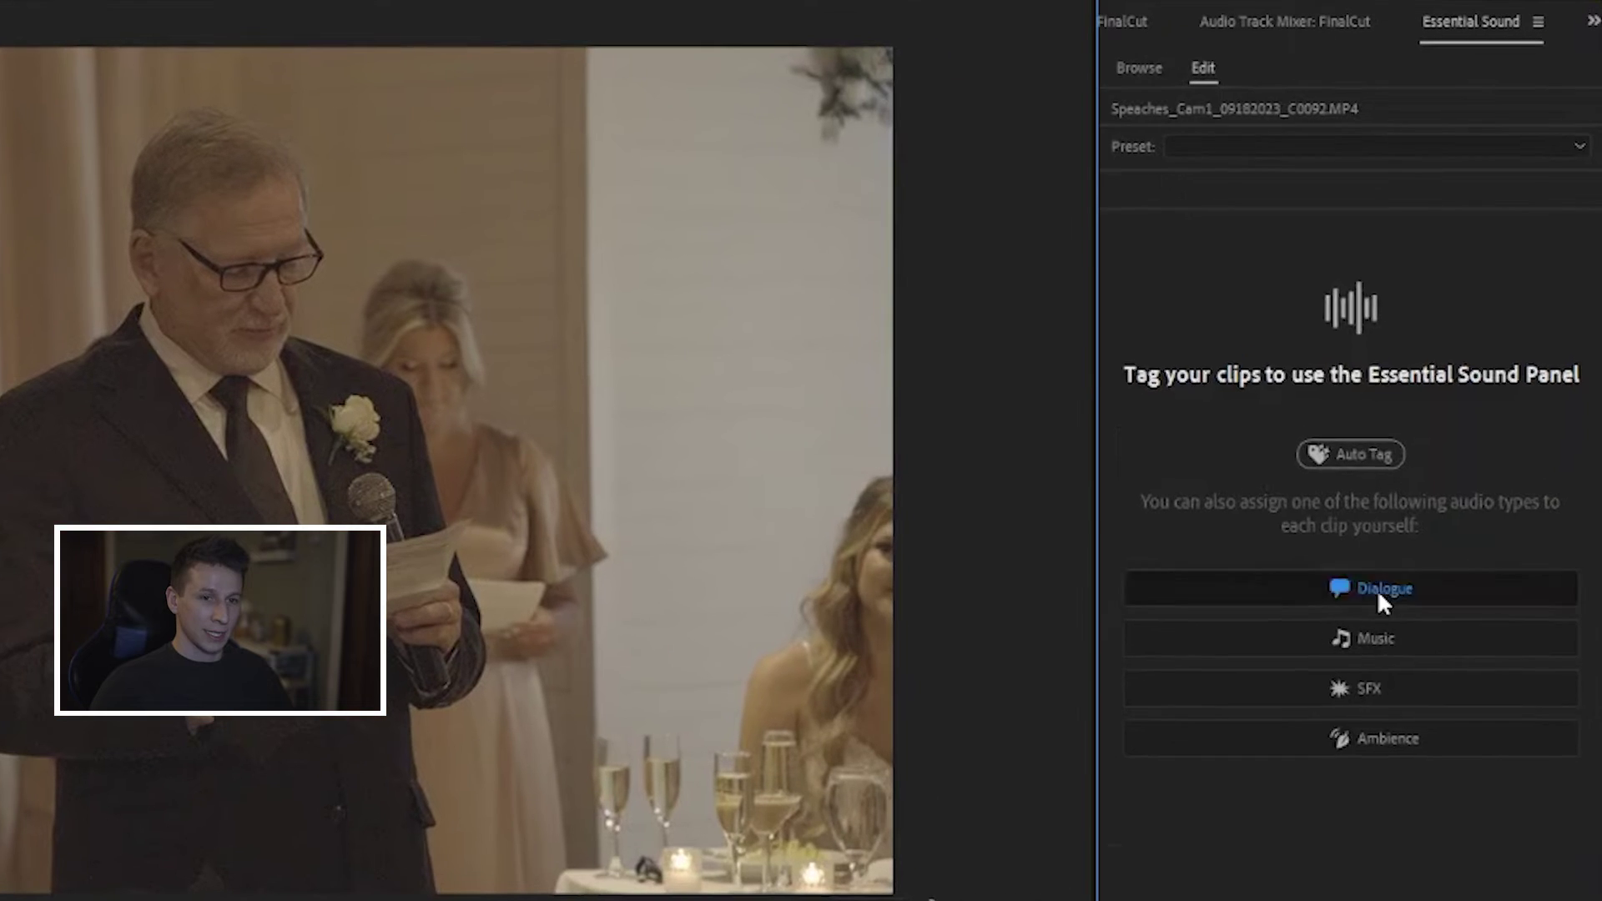
left_click(1489, 346)
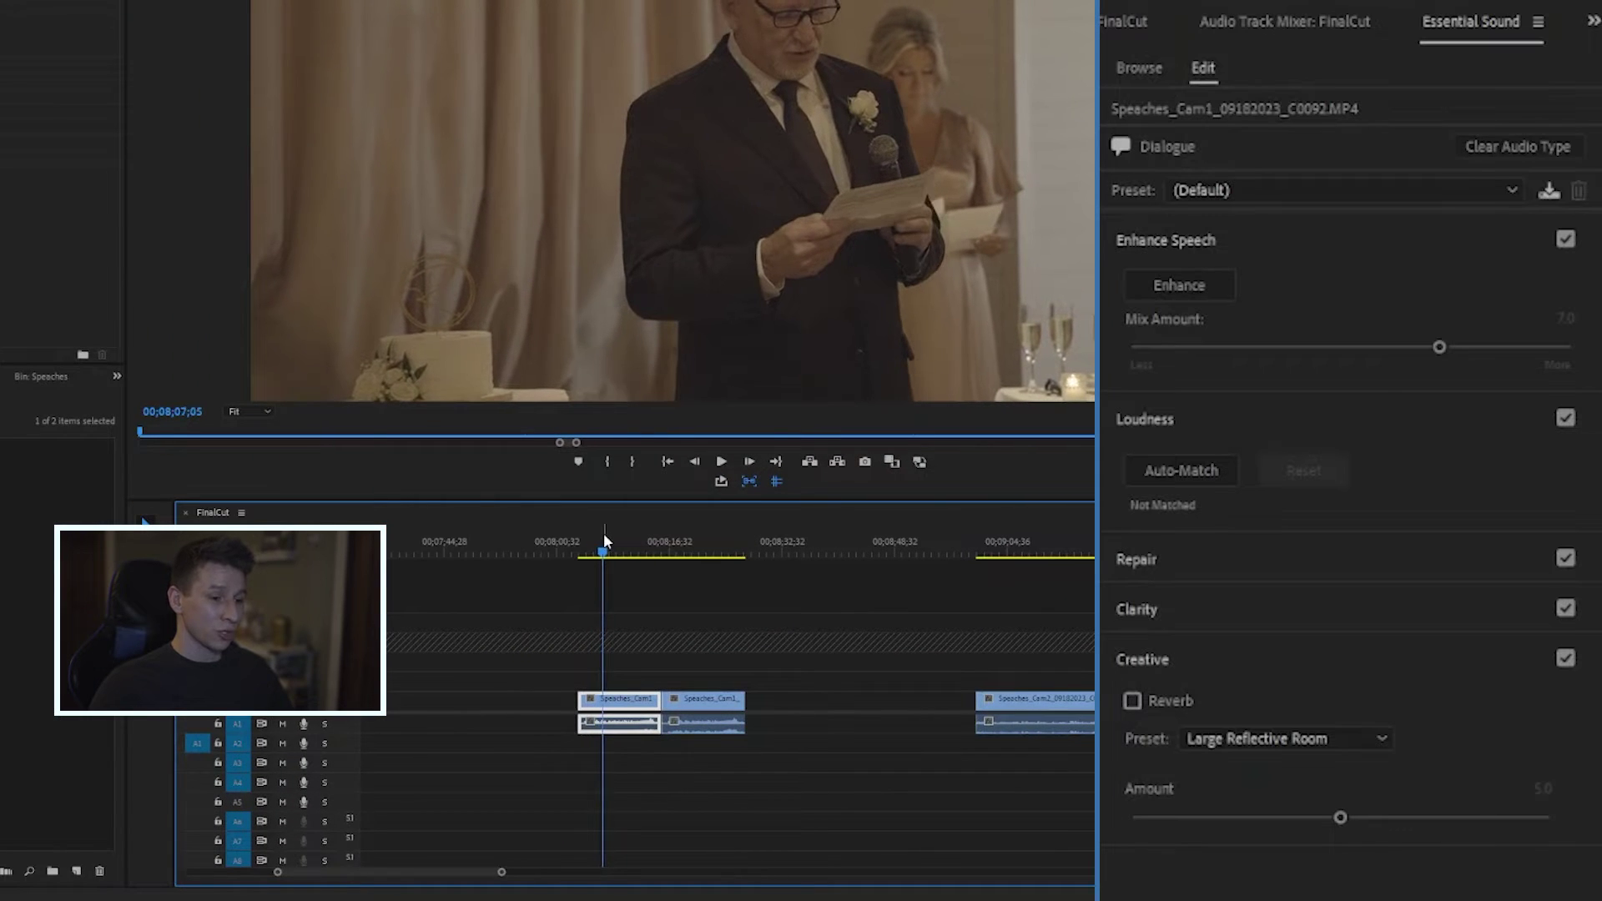
Preview the Cam1 speech, enhance it at Mix Amount 7.0, and replay the result
scroll(901, 589, "up", 3)
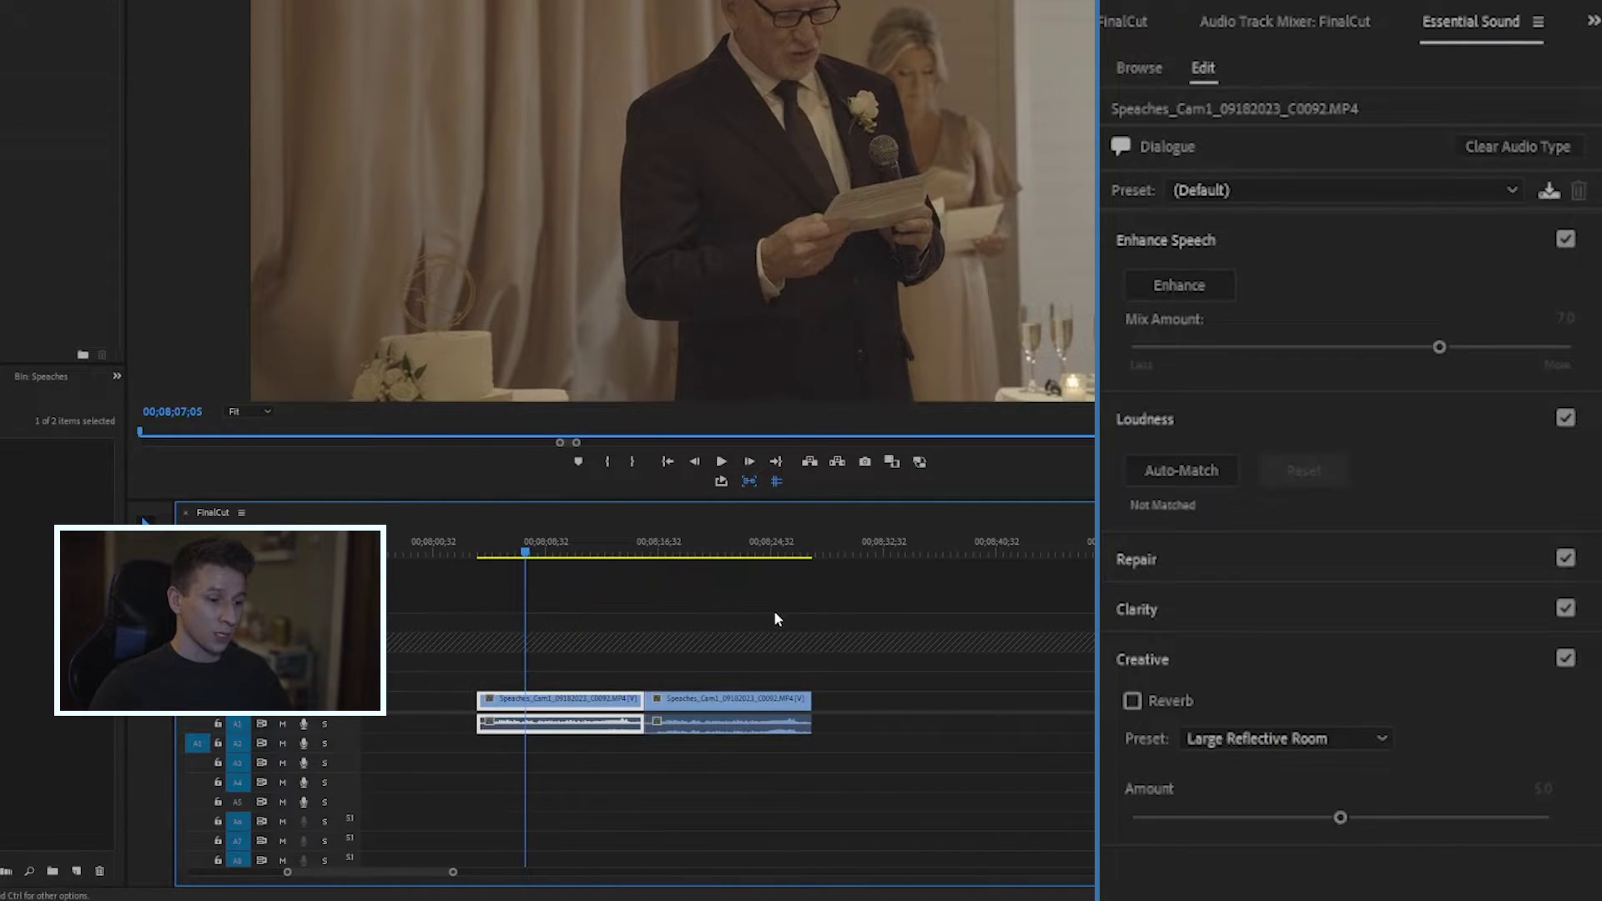
key("space")
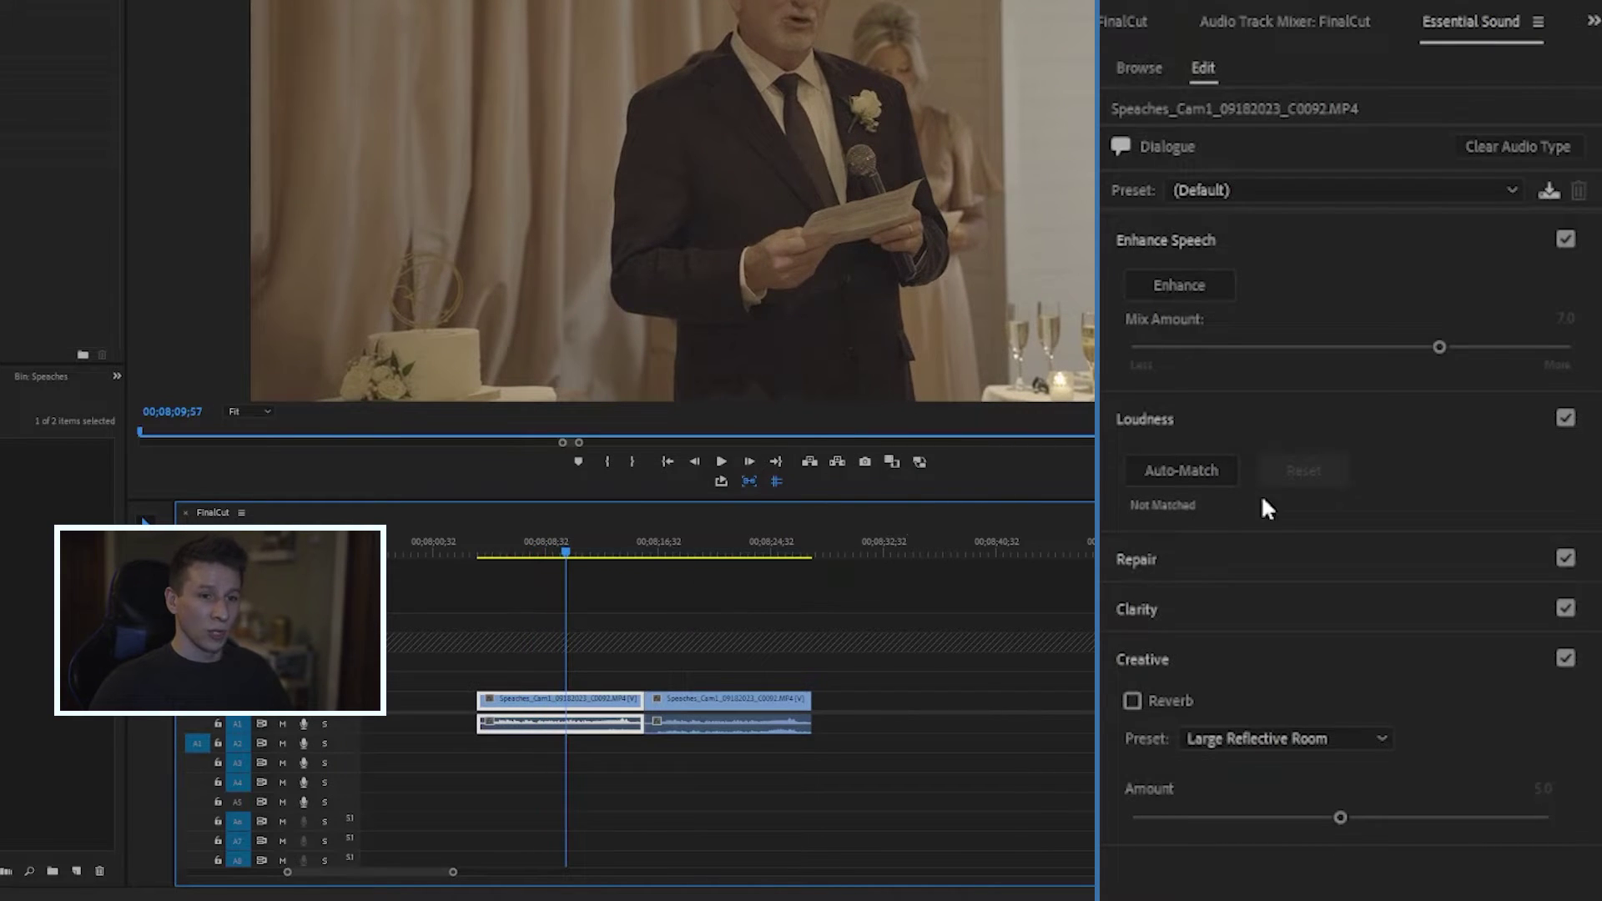
left_click(1191, 288)
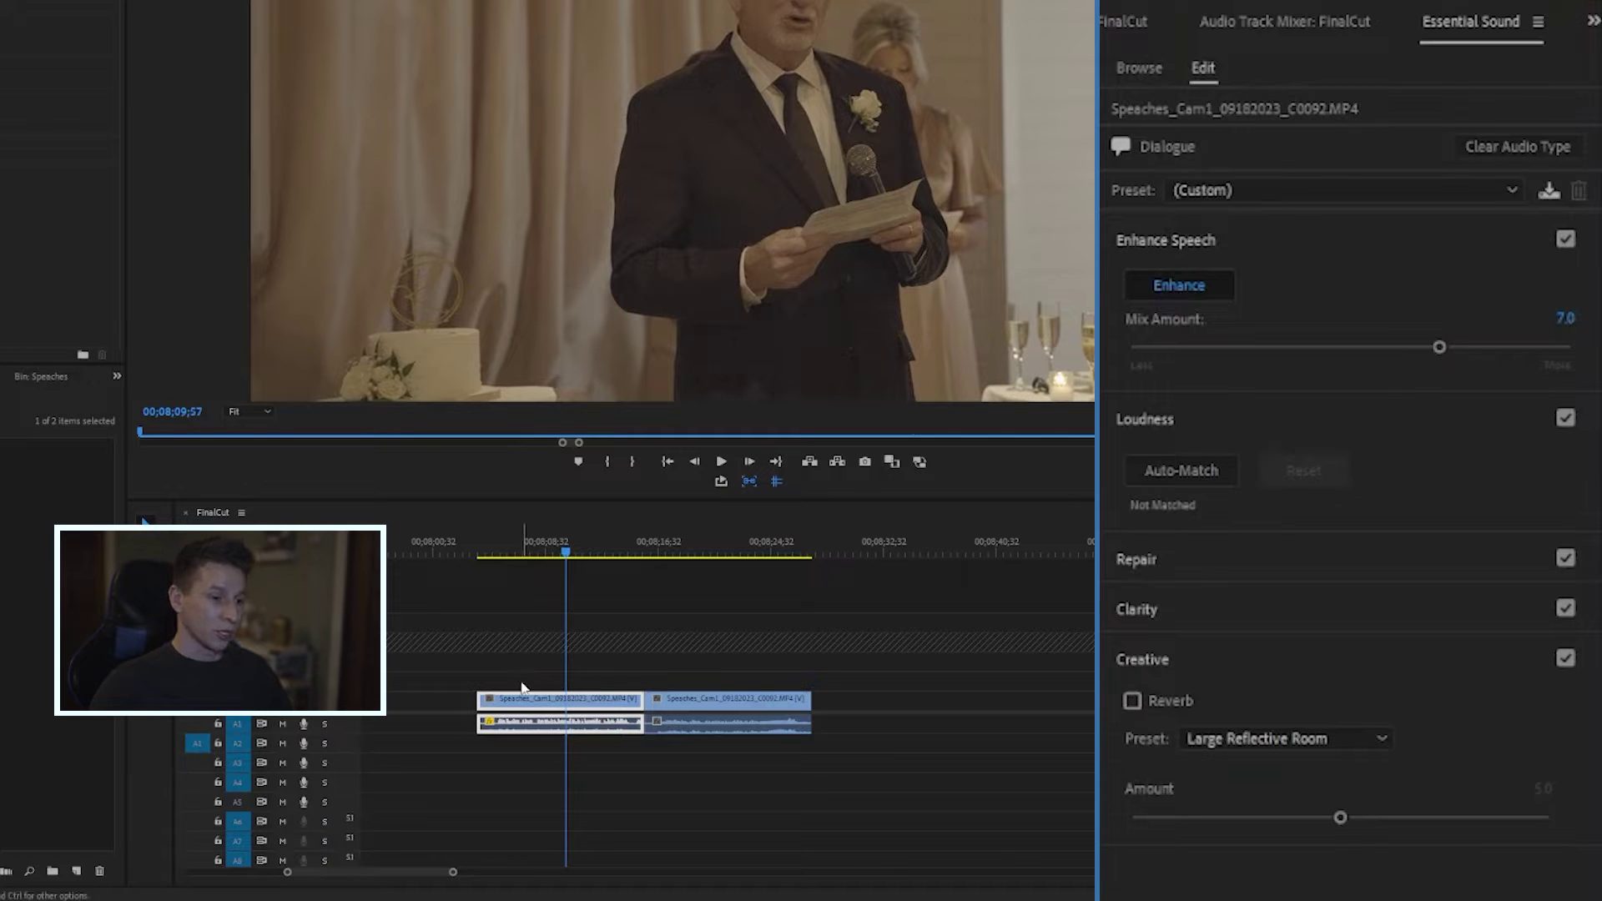
left_click(555, 546)
key("space")
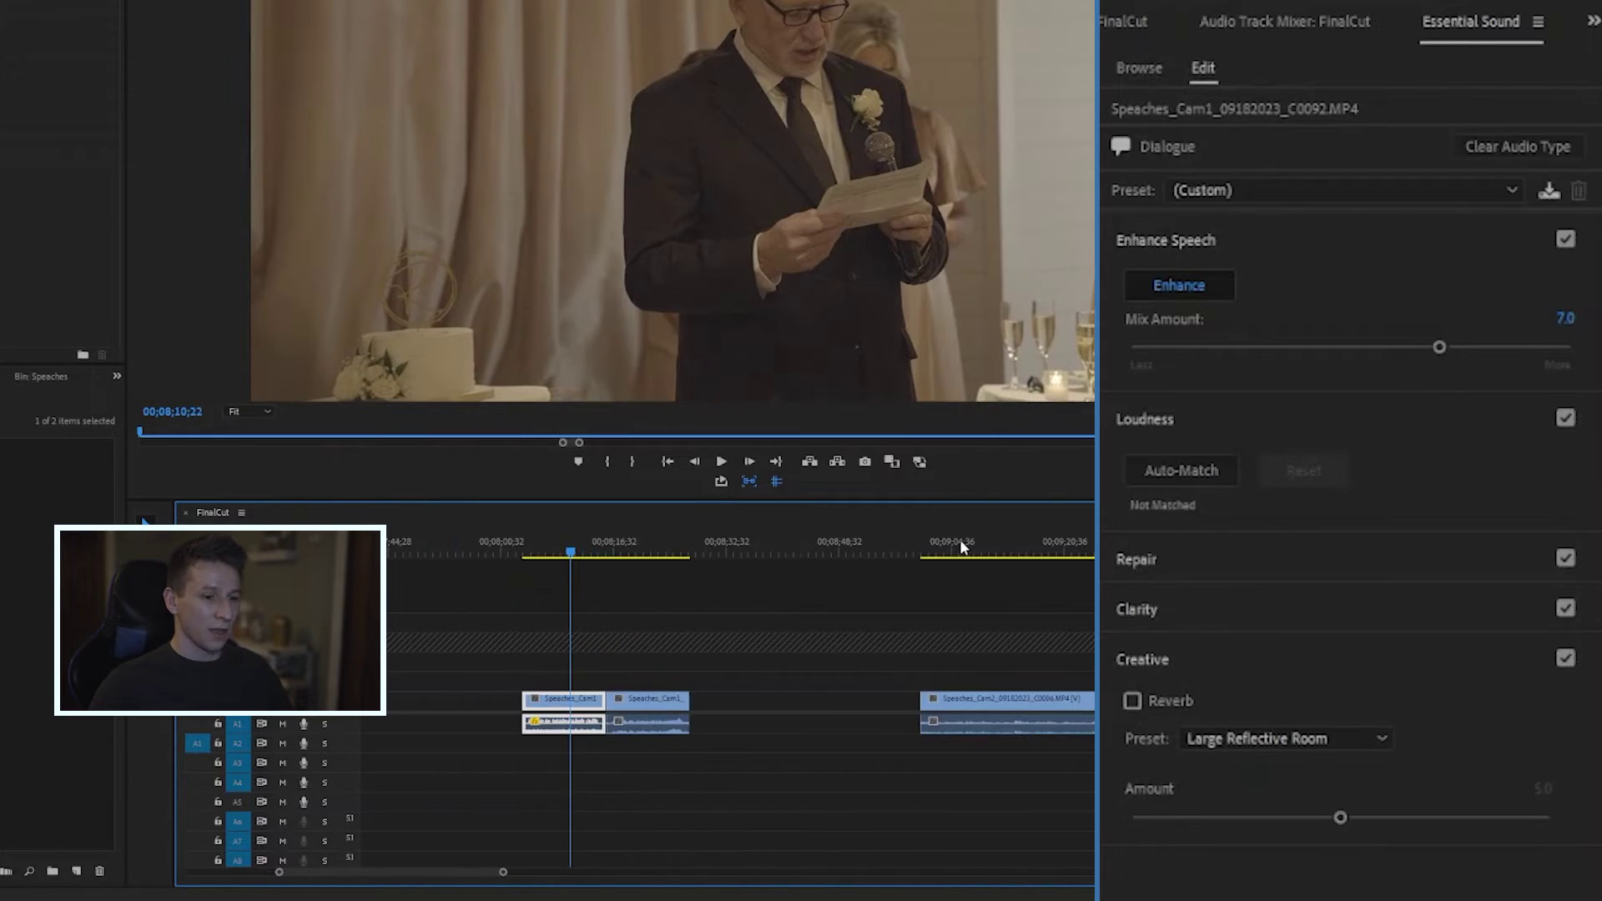
left_click(959, 544)
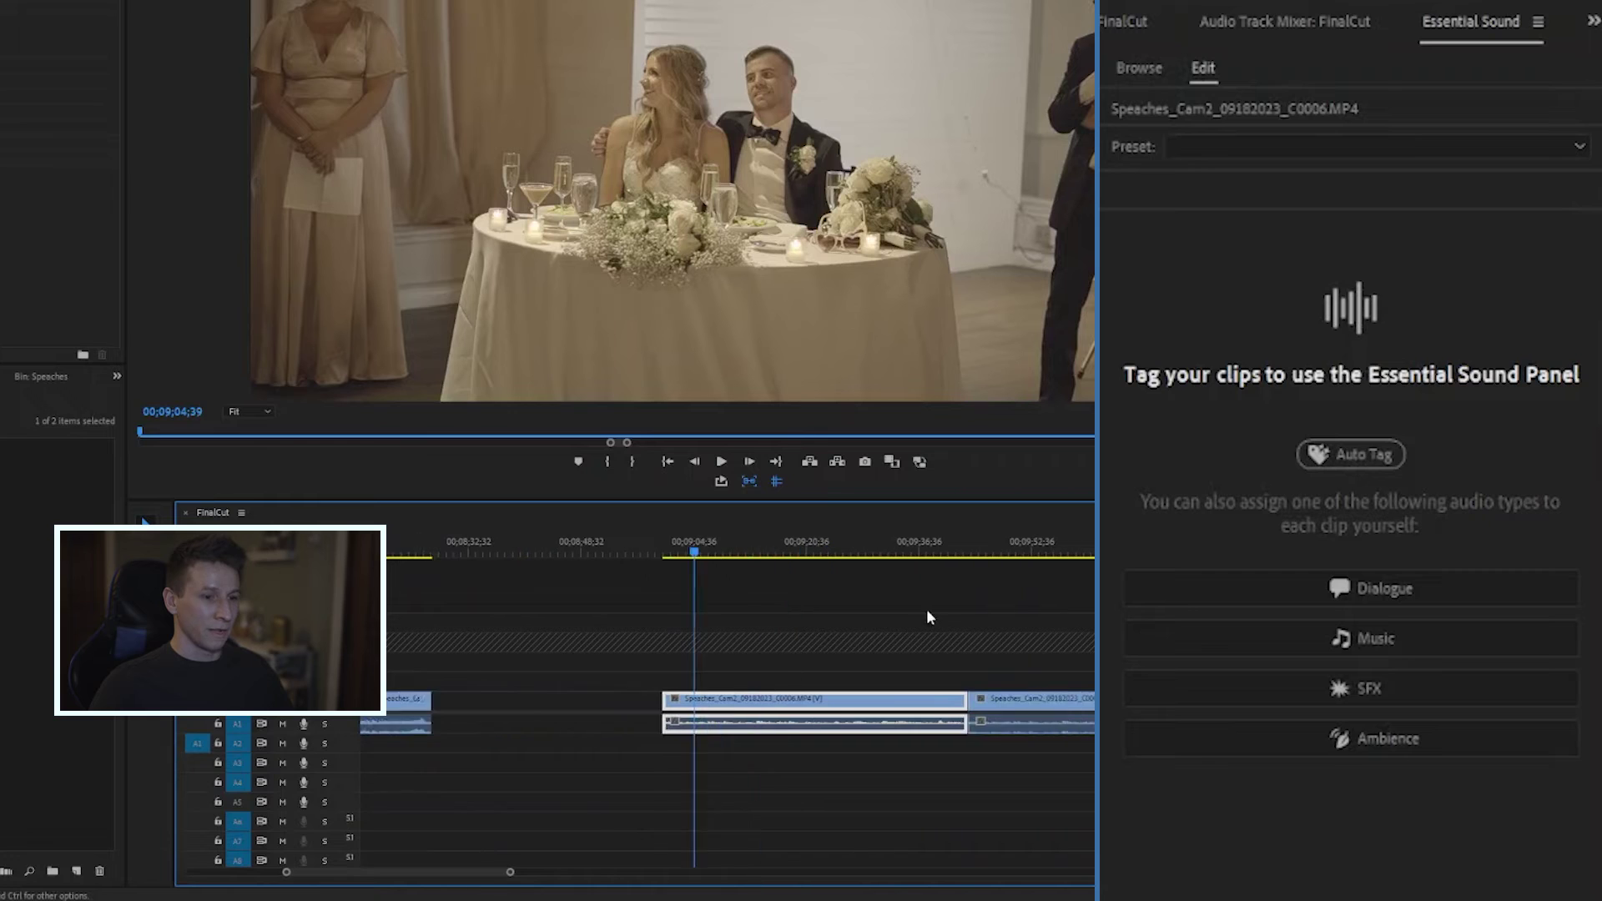
Tag the Cam2 clip C0006 as Dialogue and run Enhance Speech on it
scroll(885, 609, "right", 4)
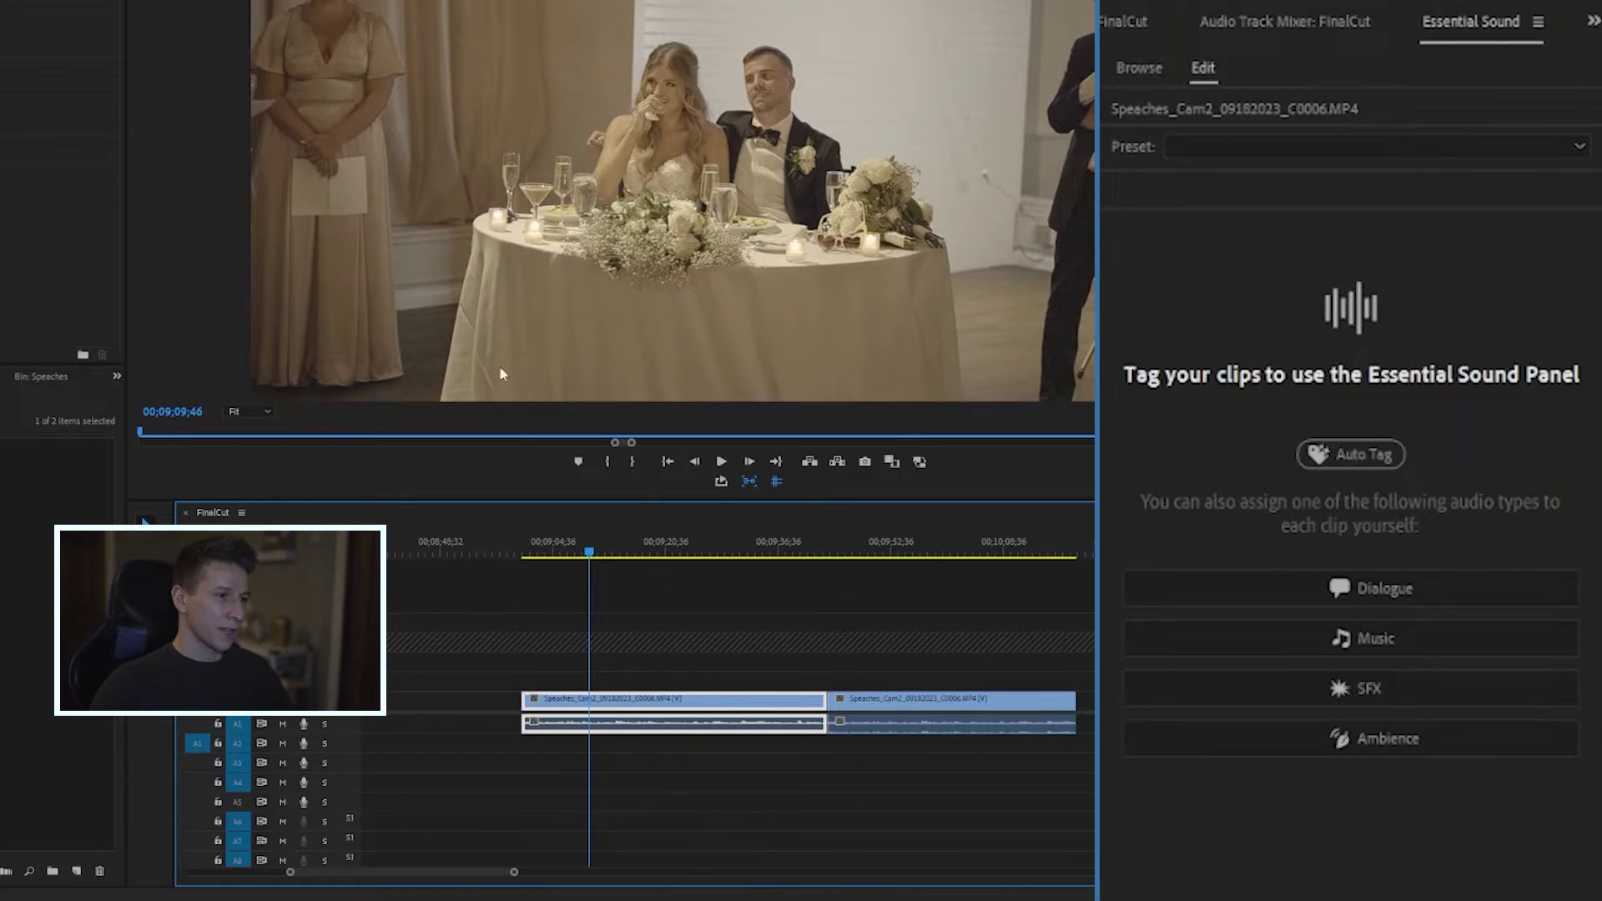
scroll(651, 689, "right", 3)
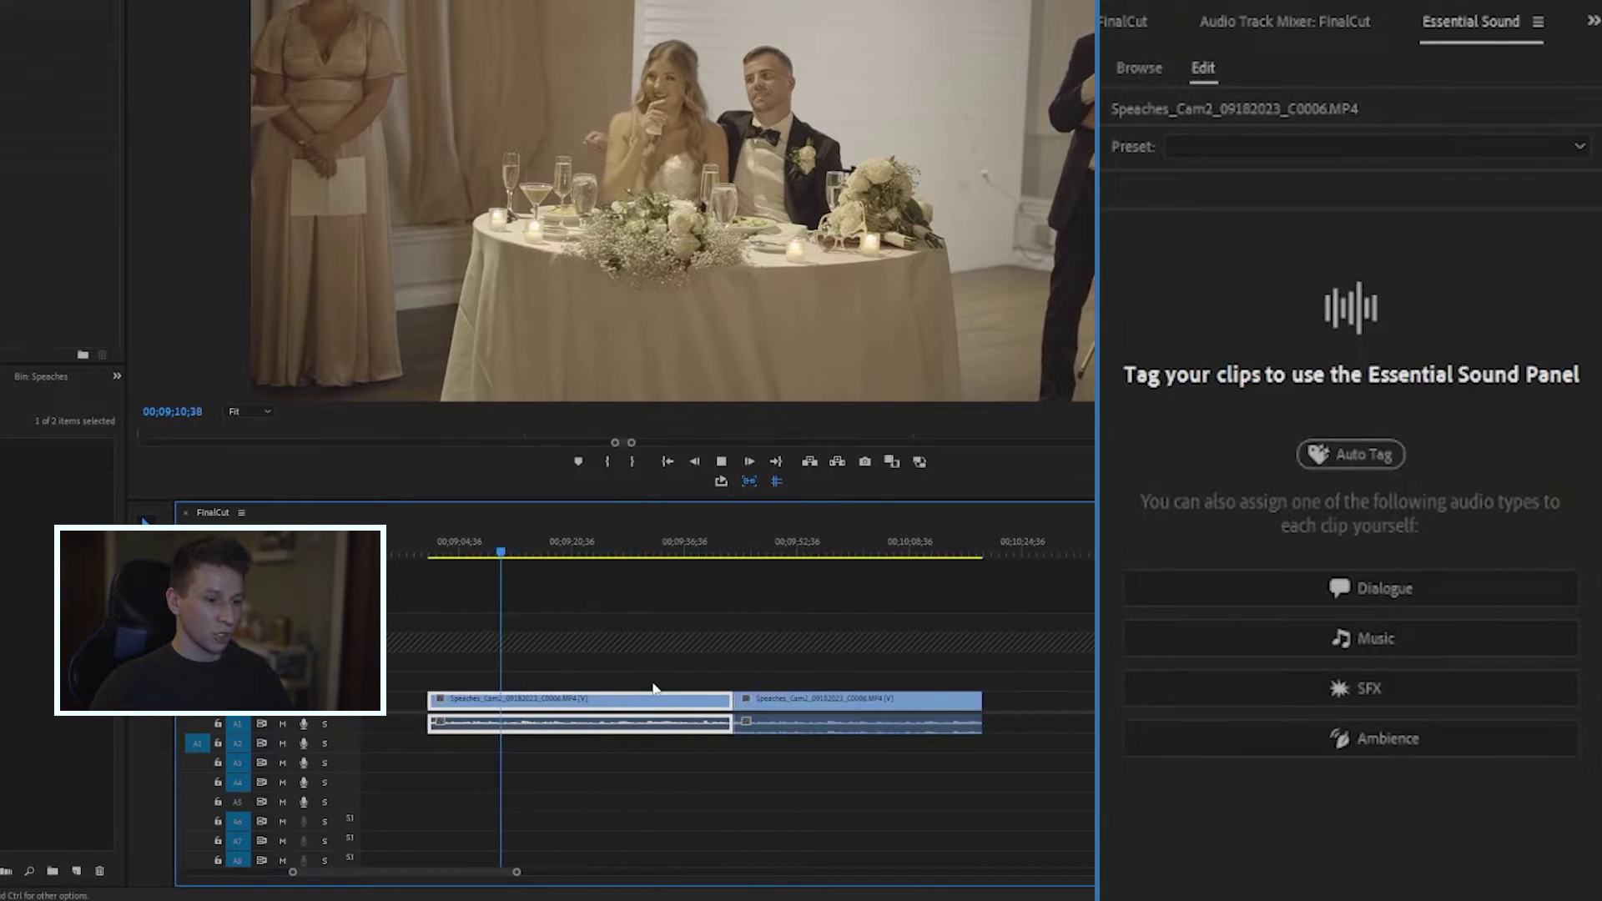
left_click(1335, 586)
left_click(1194, 286)
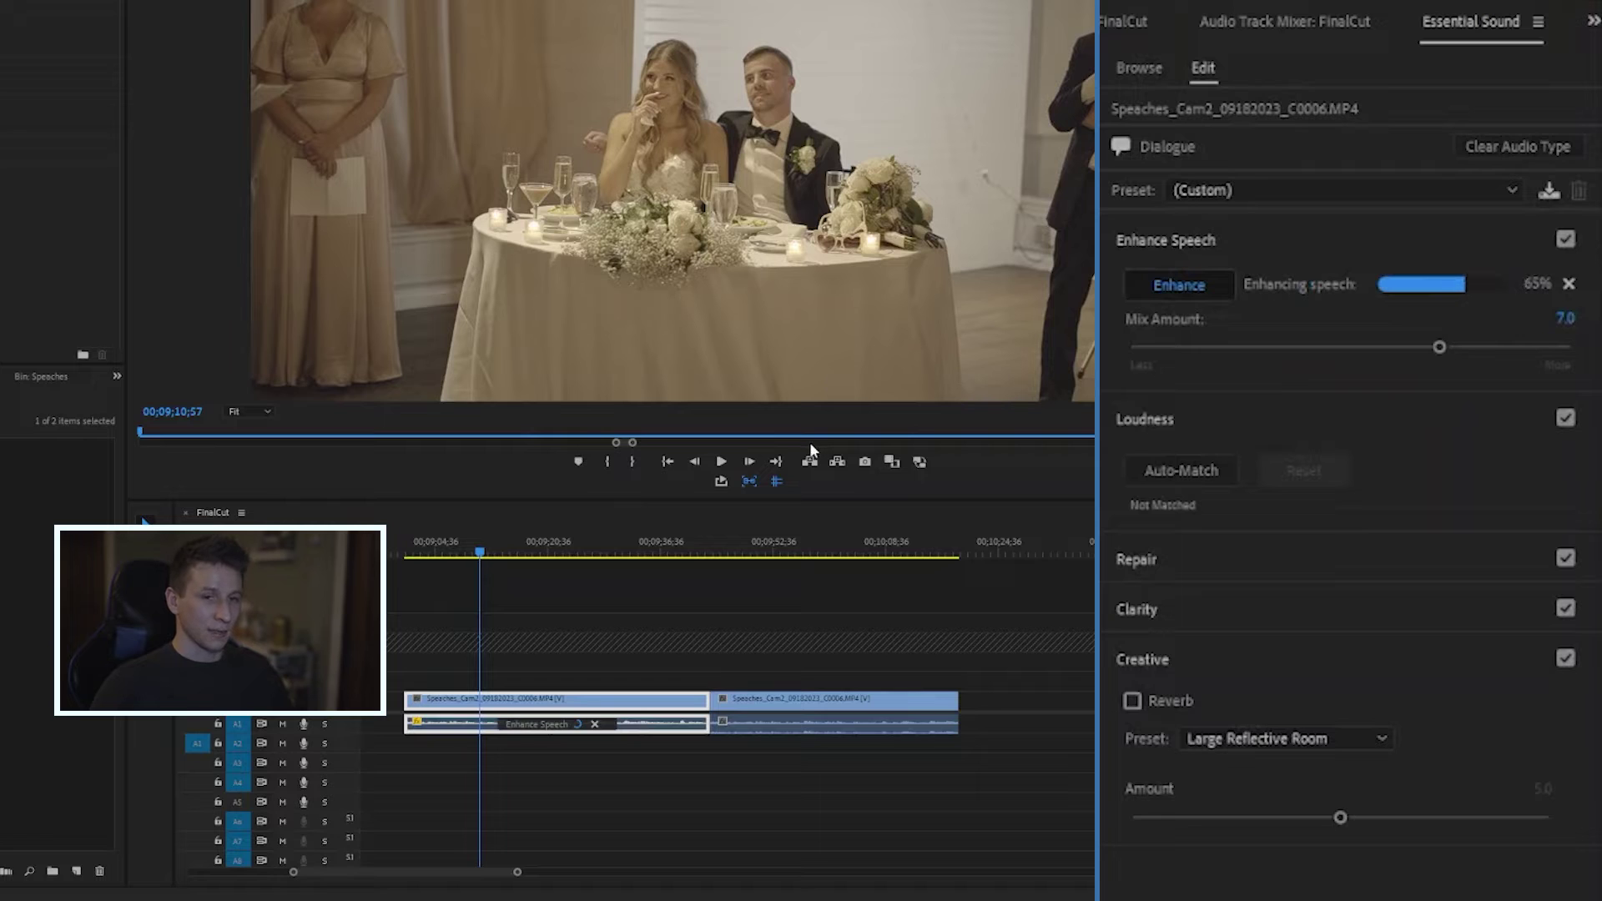
Play back the enhanced Cam2 speech across both Cam2 clips, then zoom the timeline out
key("space")
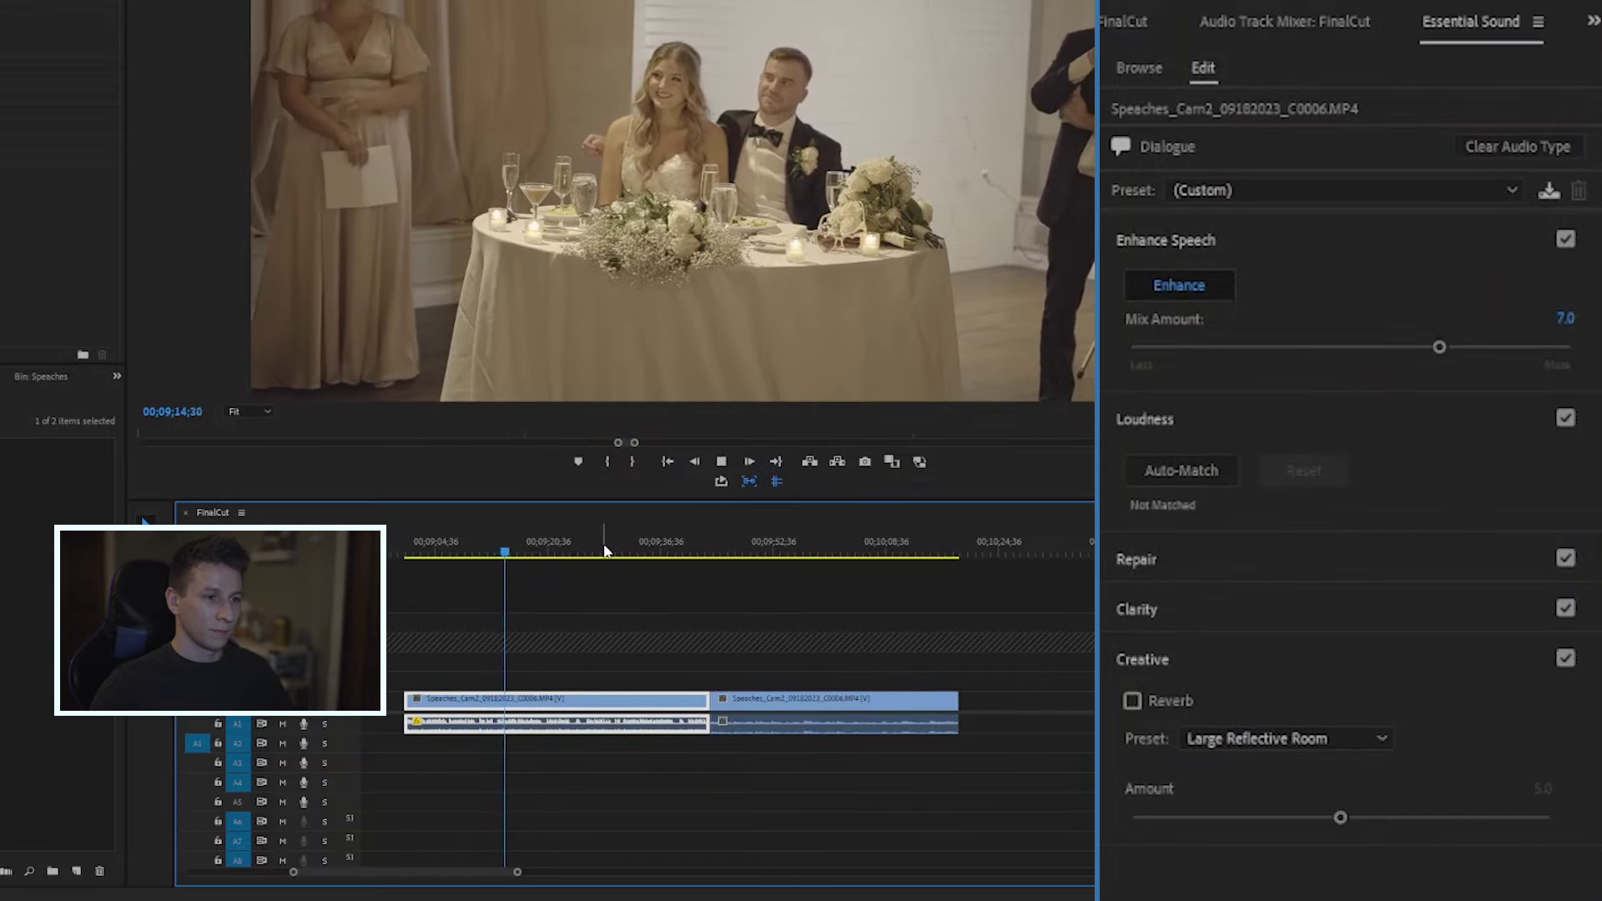
key("space")
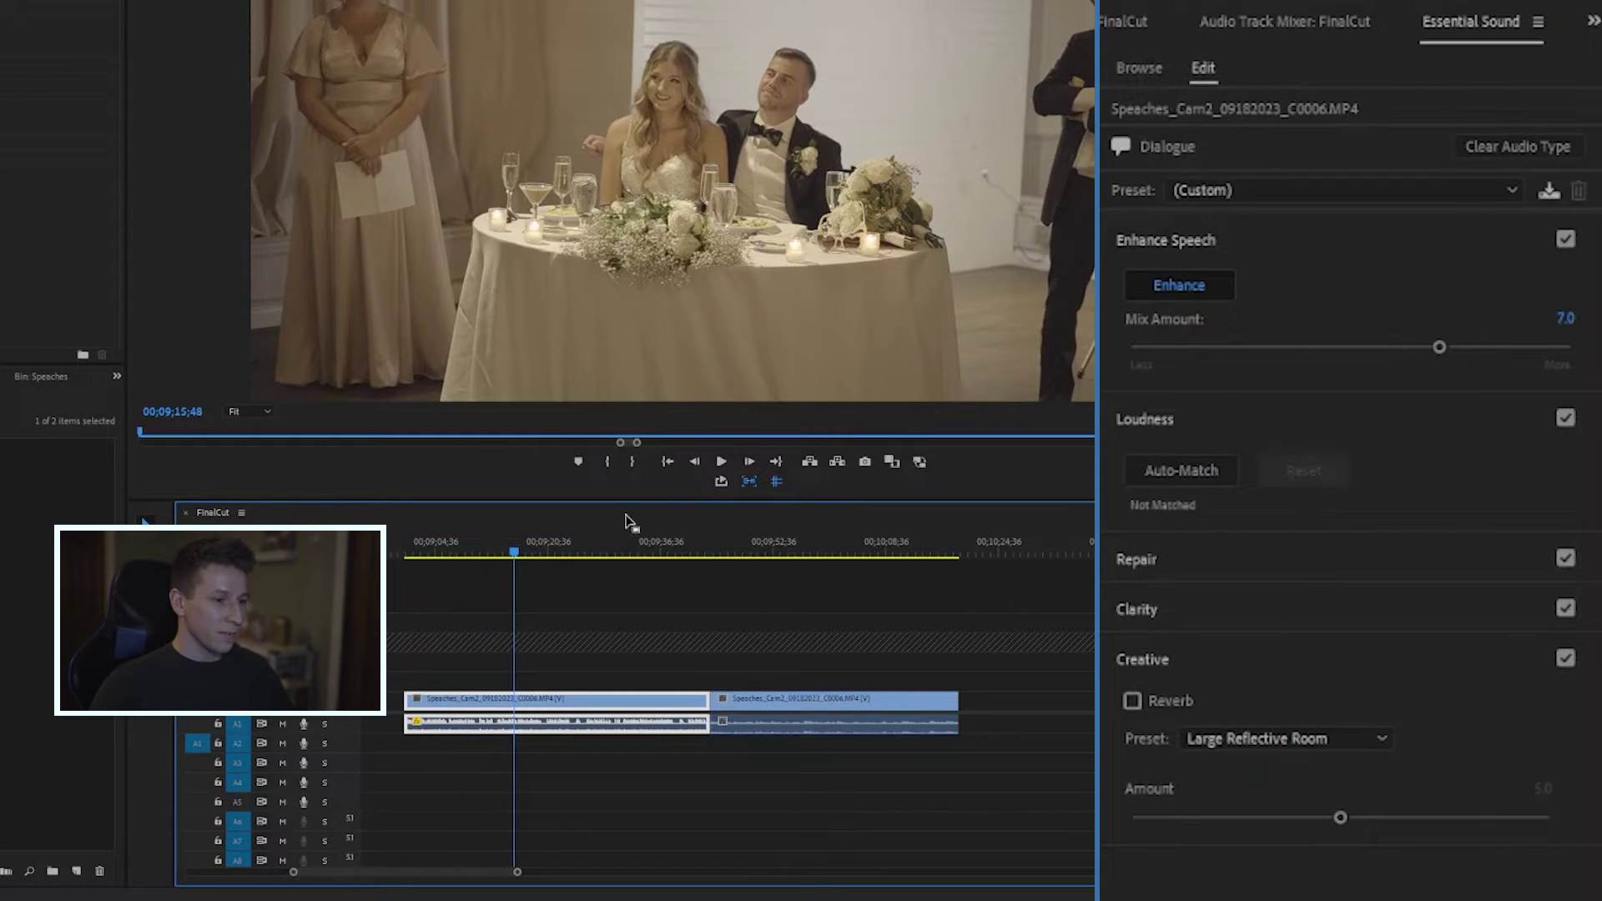
left_click(502, 552)
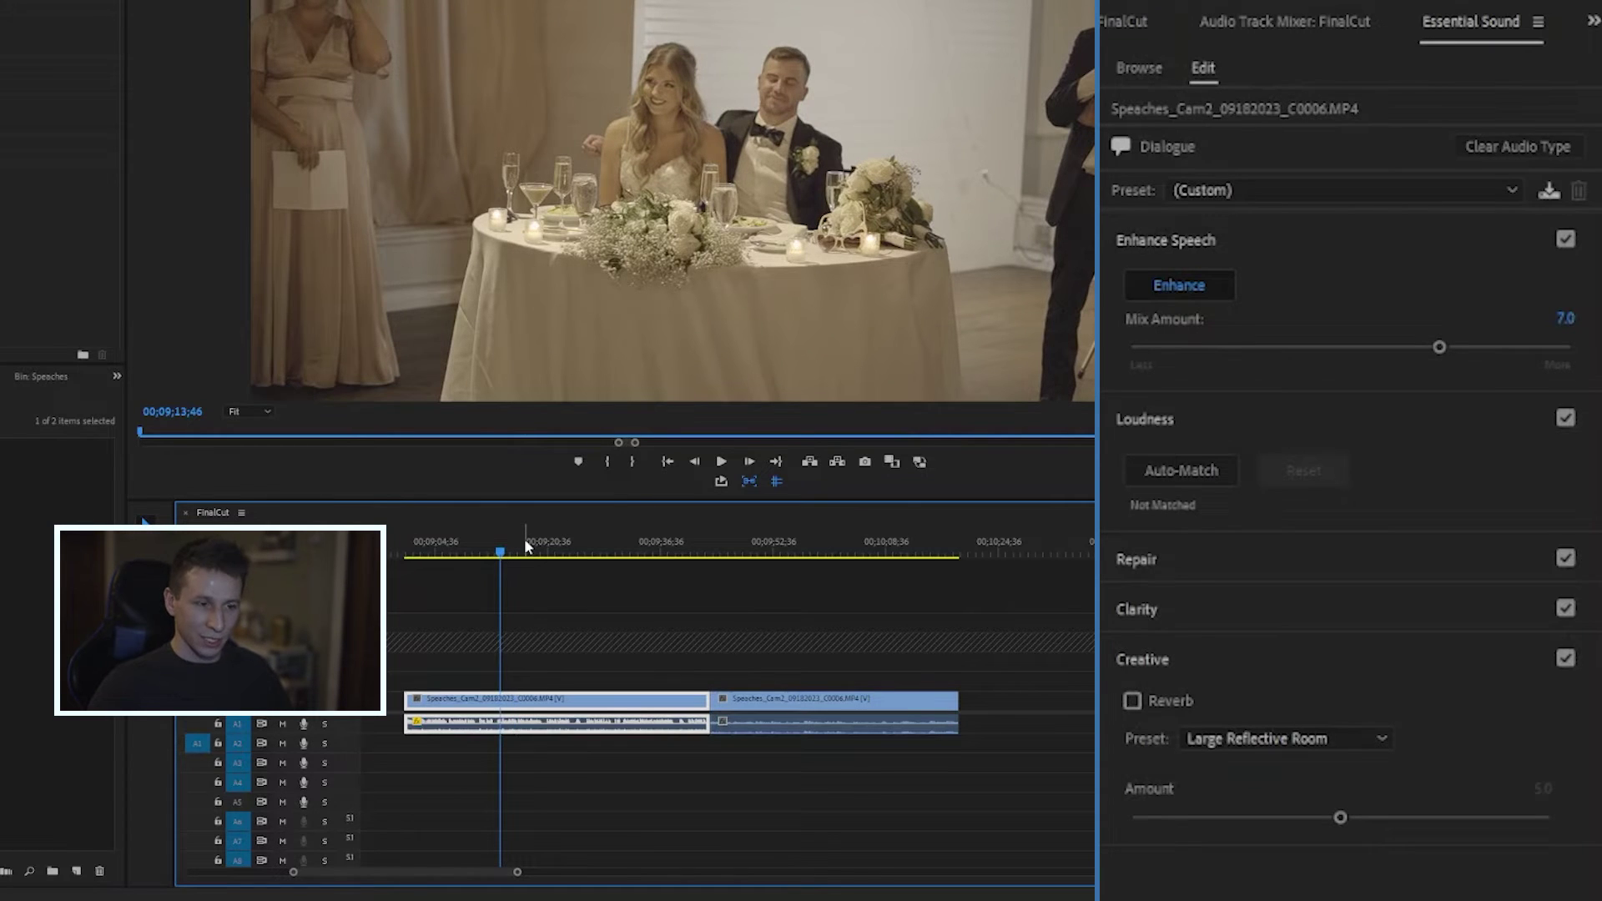
left_click(869, 542)
key("space")
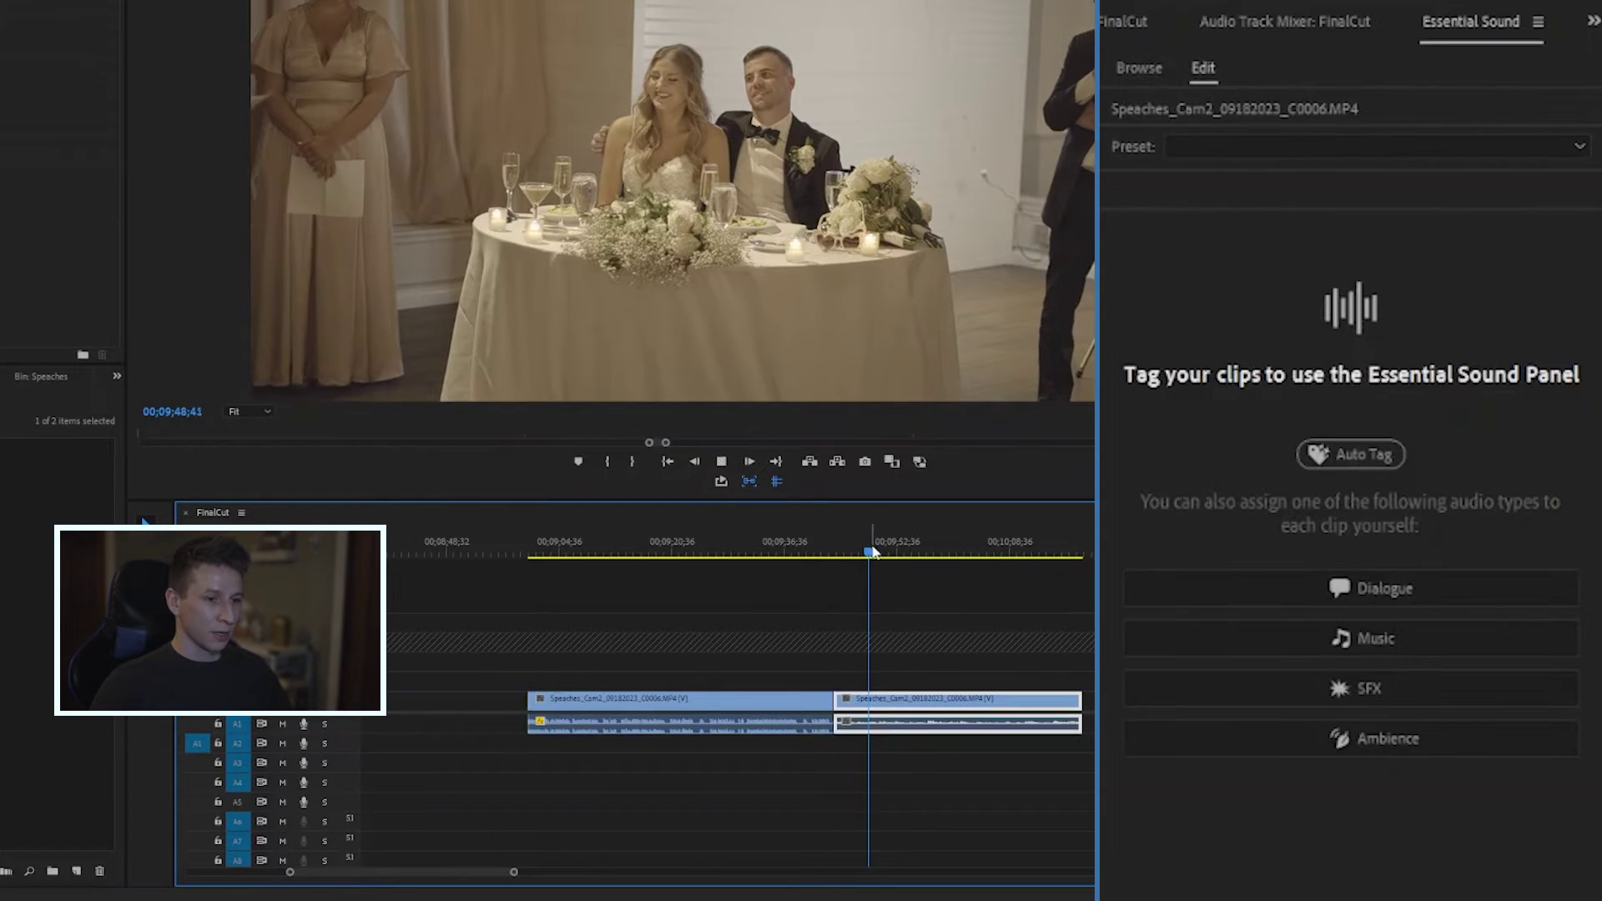
left_click(630, 547)
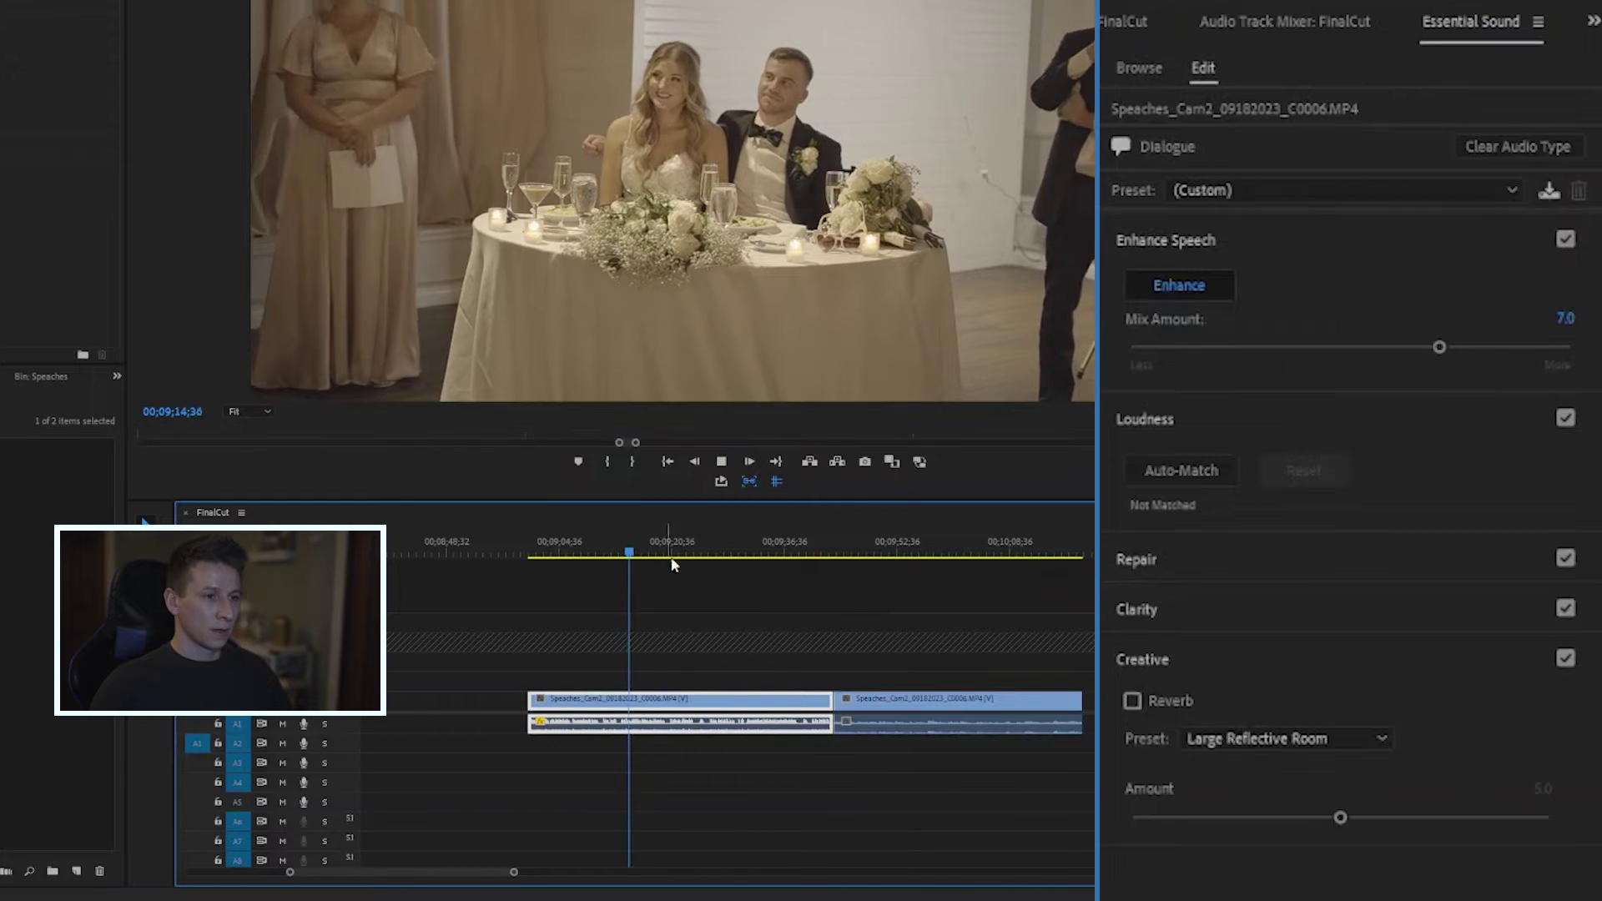
key("space")
key("minus")
key("minus")
key("minus")
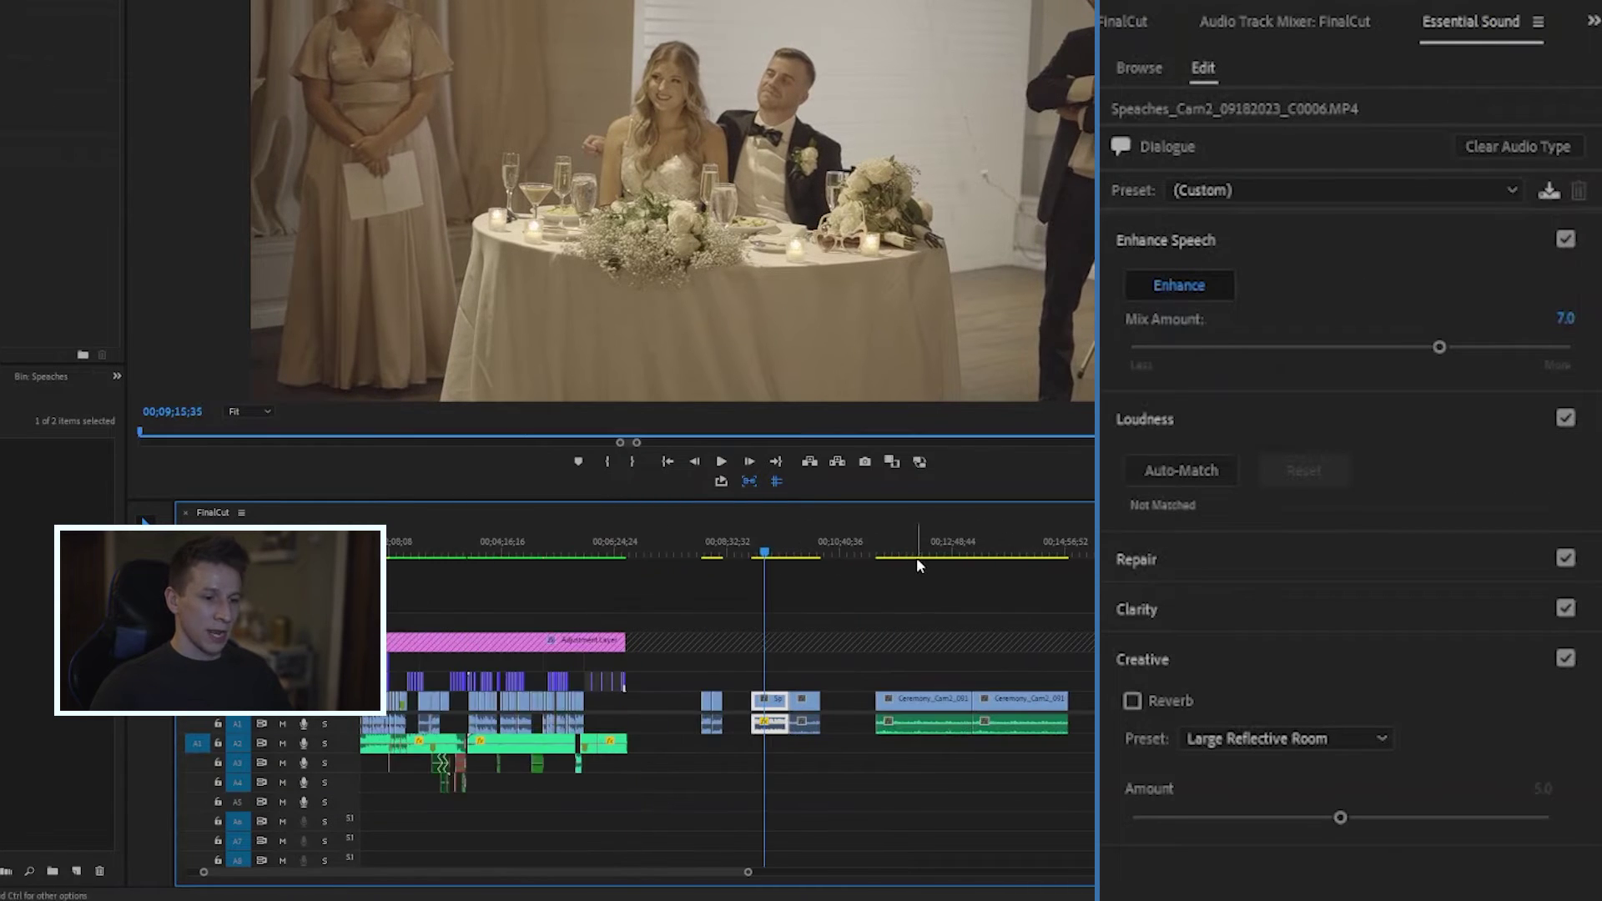
left_click(916, 557)
Zoom in on MainCeremonyAudio.WAV, select it and preview its audio
key("equal")
key("equal")
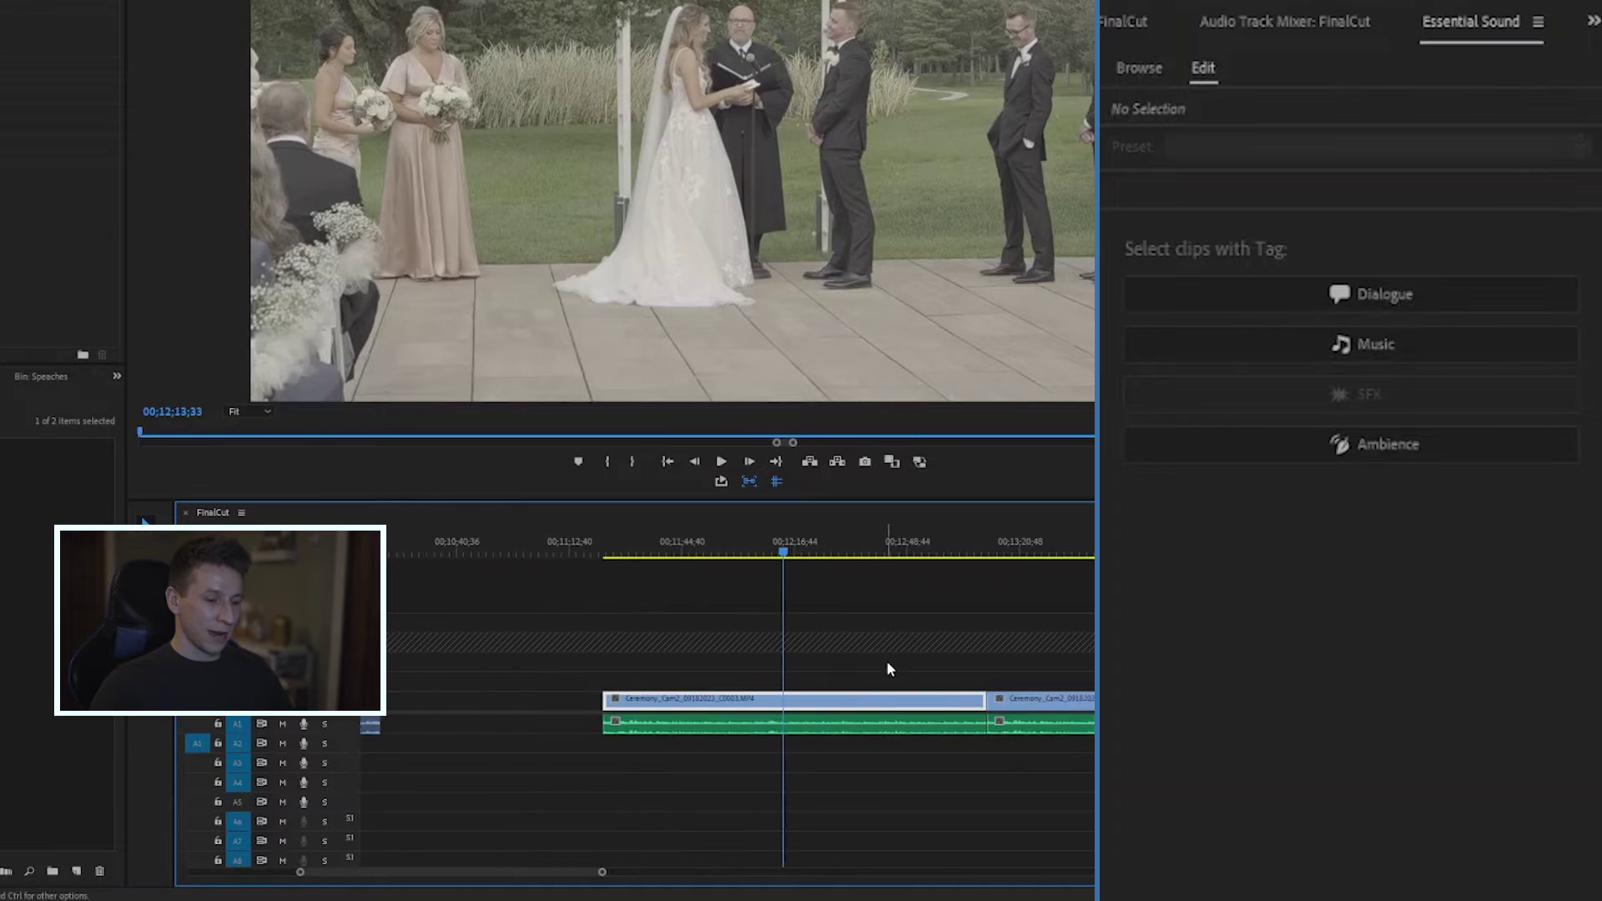
scroll(863, 618, "right", 3)
left_click(653, 732)
key("space")
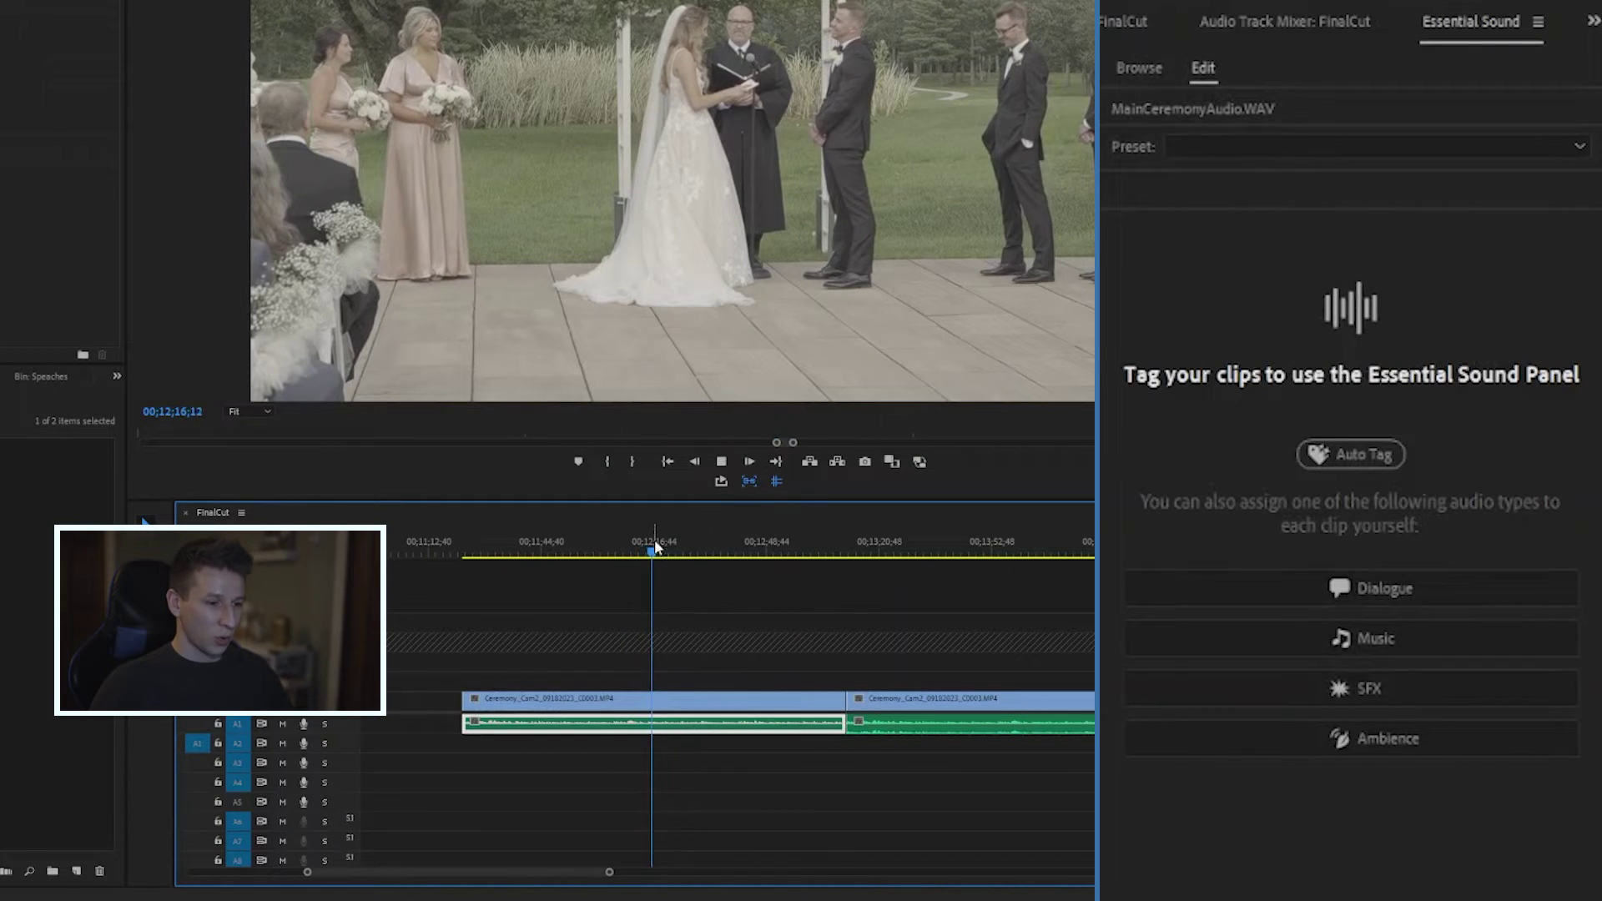
key("space")
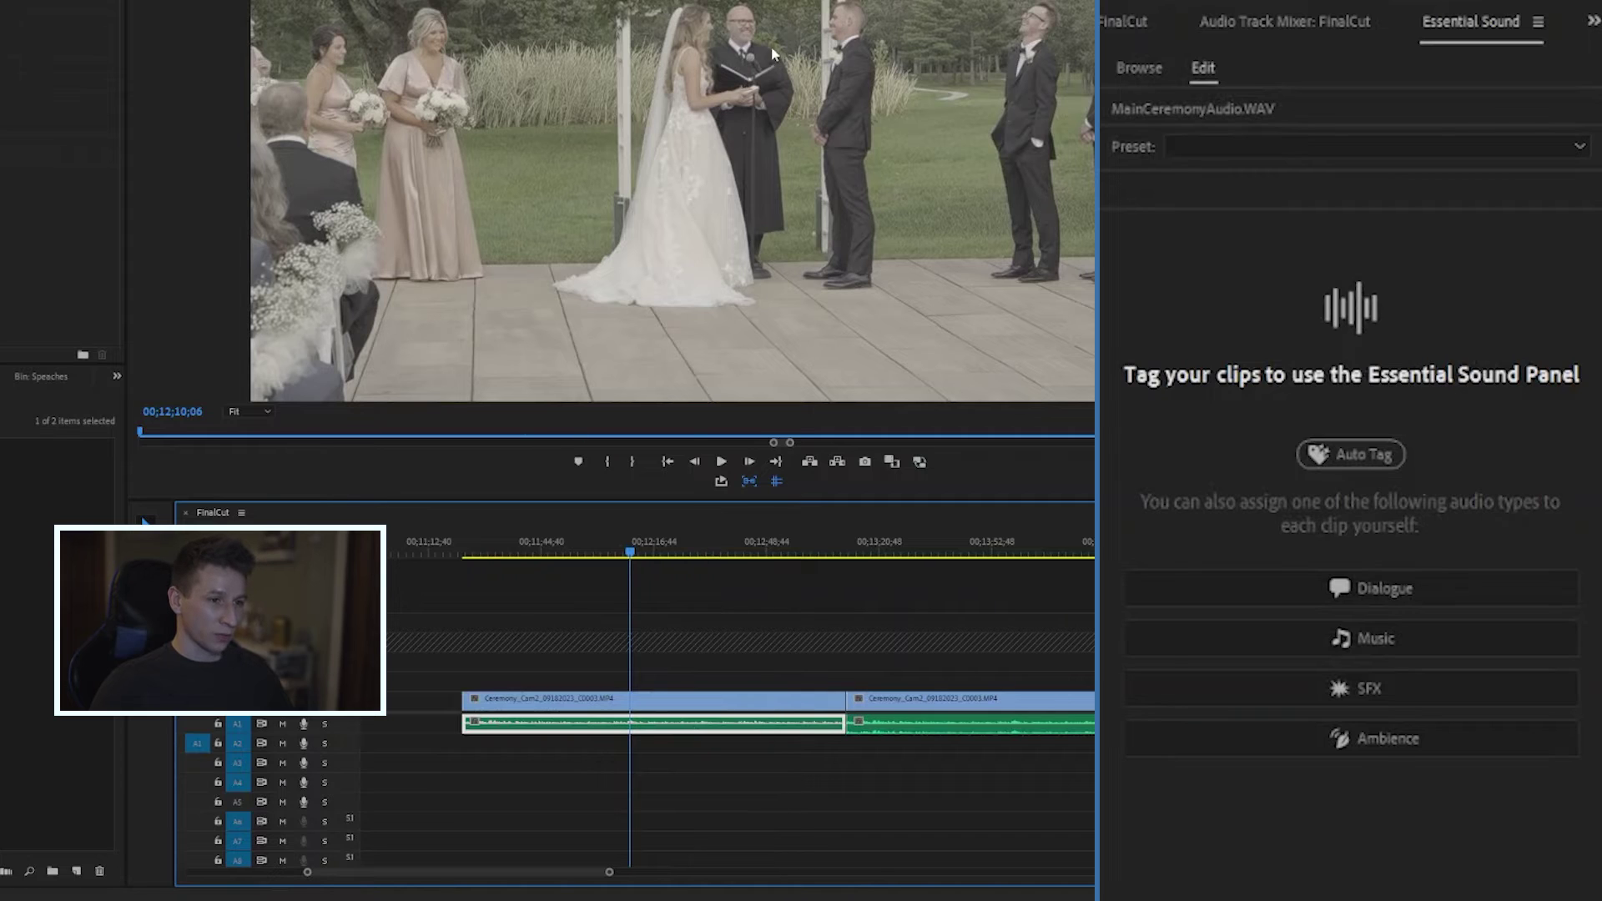
Tag MainCeremonyAudio.WAV as Dialogue and apply Enhance Speech to it
left_click(1335, 591)
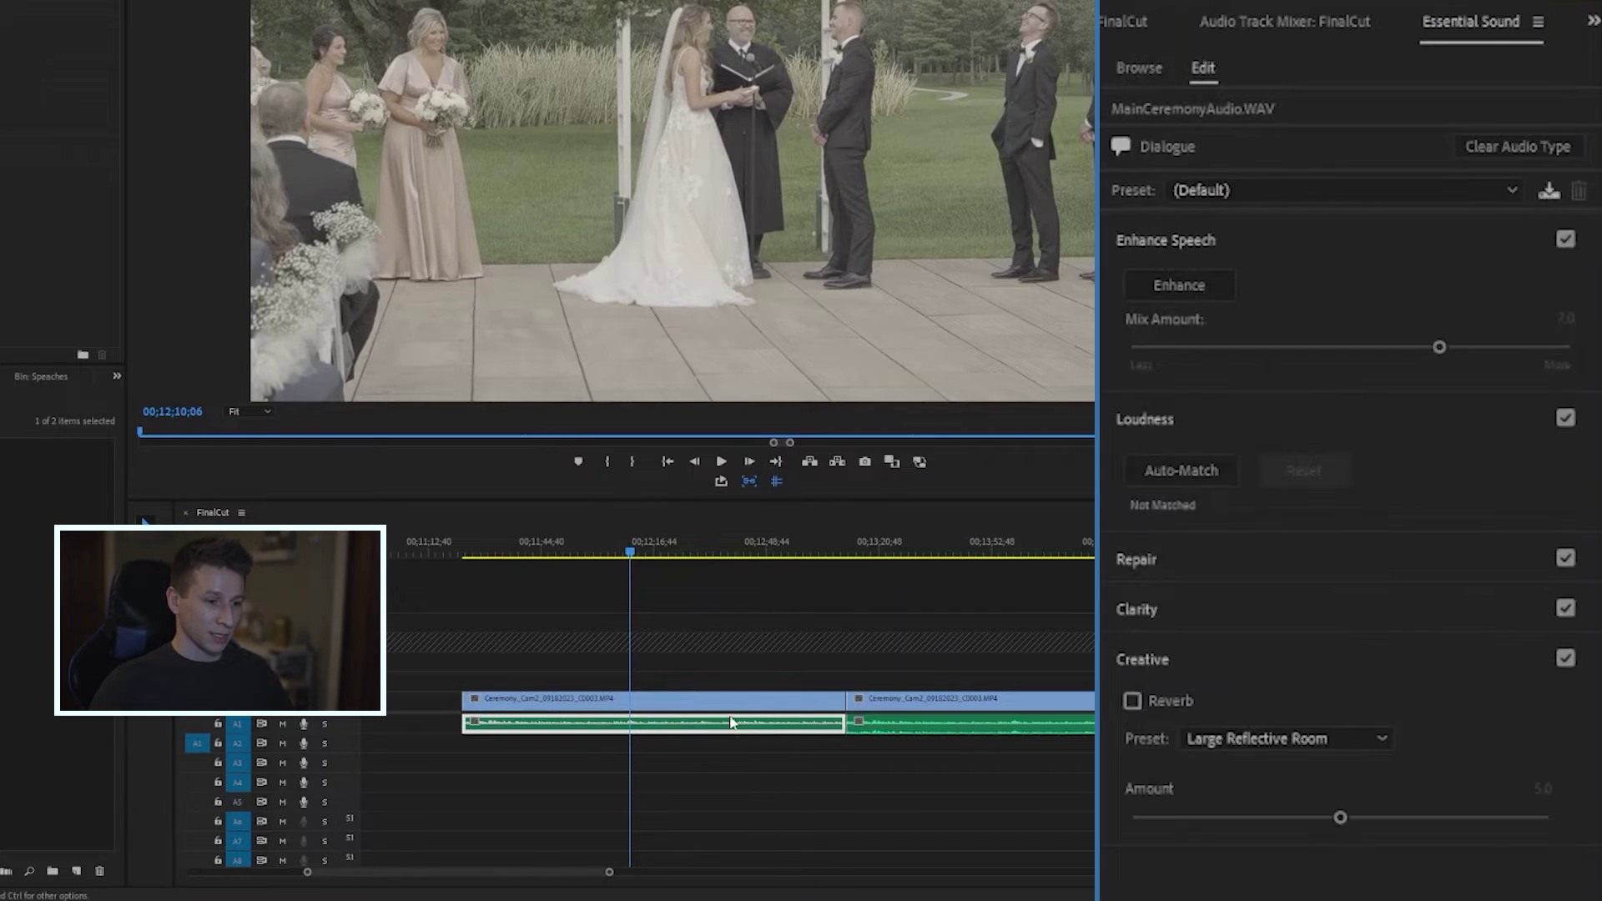
left_click(1179, 285)
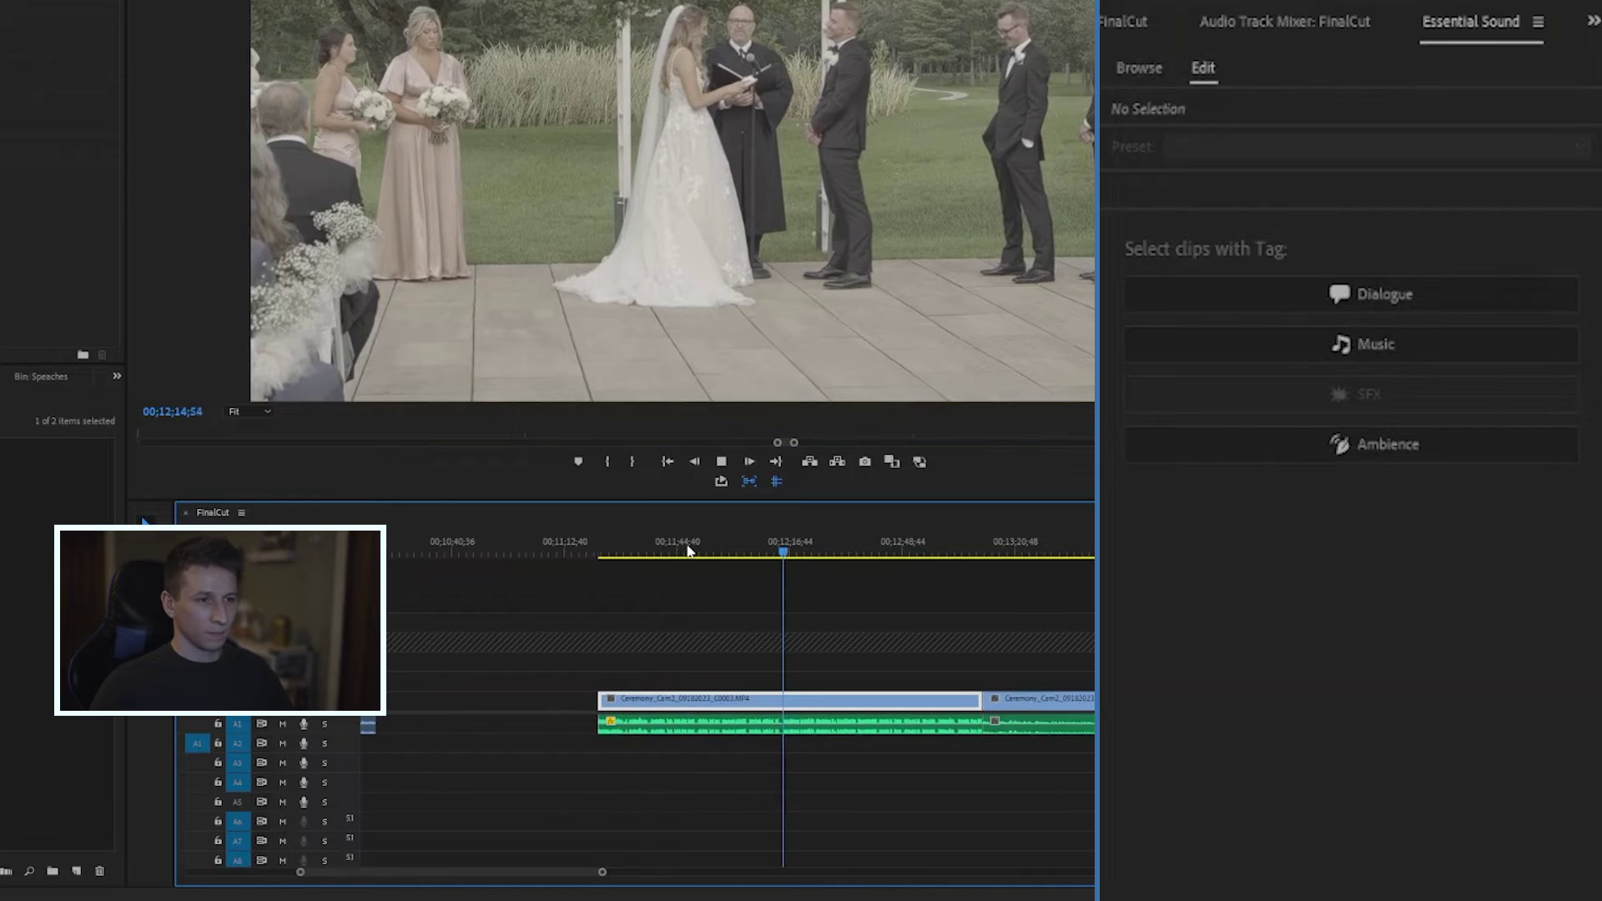
scroll(801, 559, "down", 3)
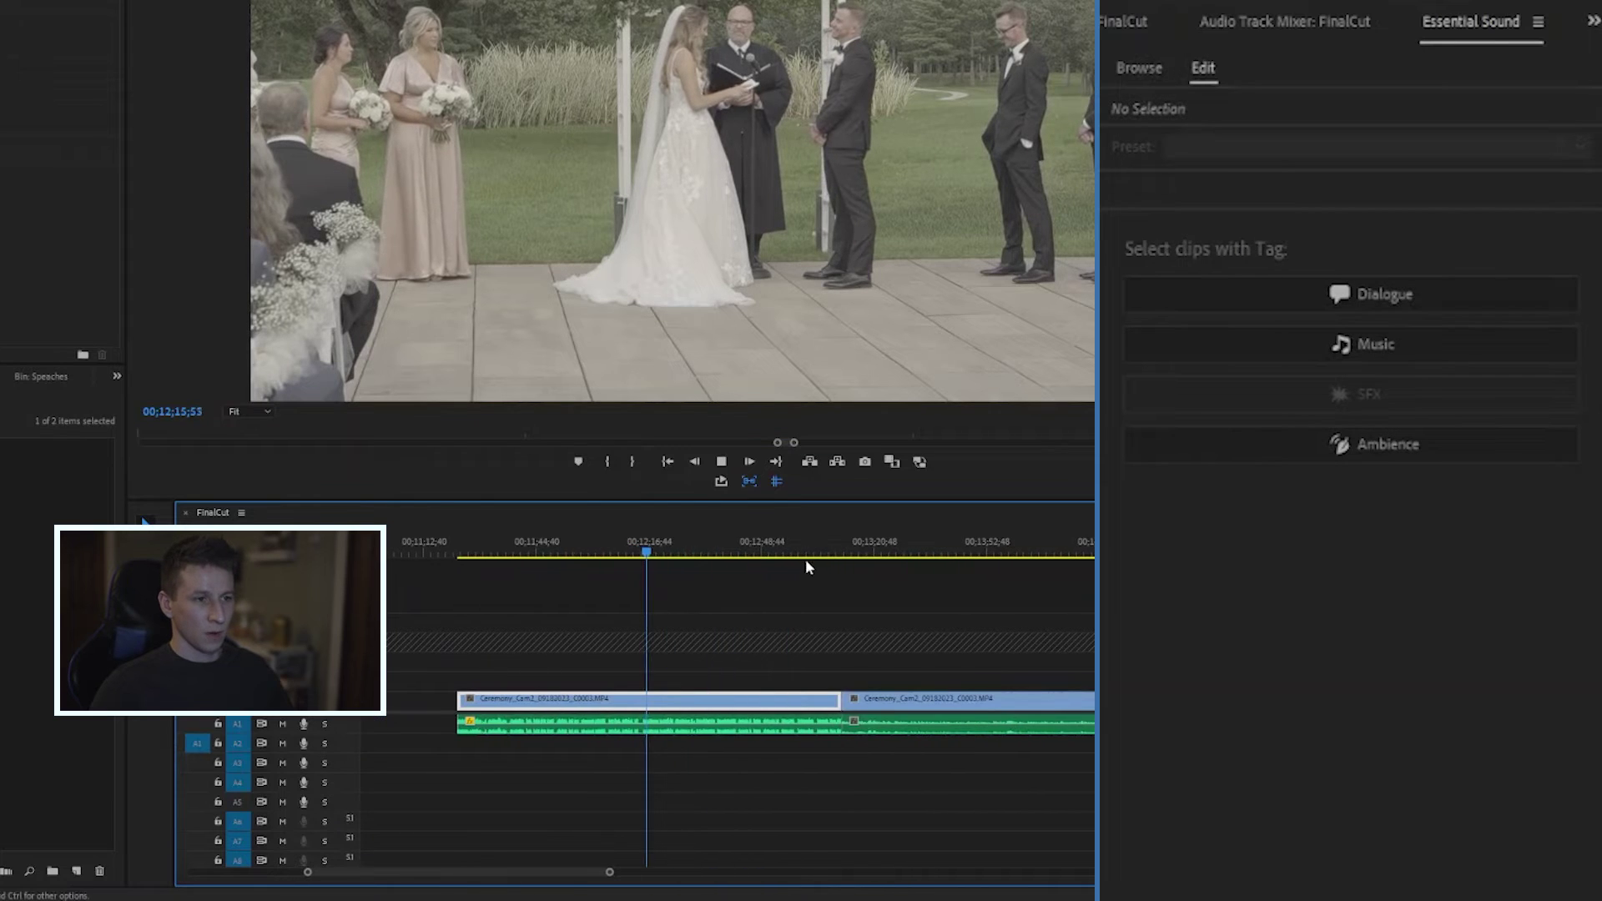
scroll(806, 559, "down", 2)
key("space")
Compare playback of the second ceremony clip with the enhanced MainCeremonyAudio.WAV
scroll(808, 559, "up", 2)
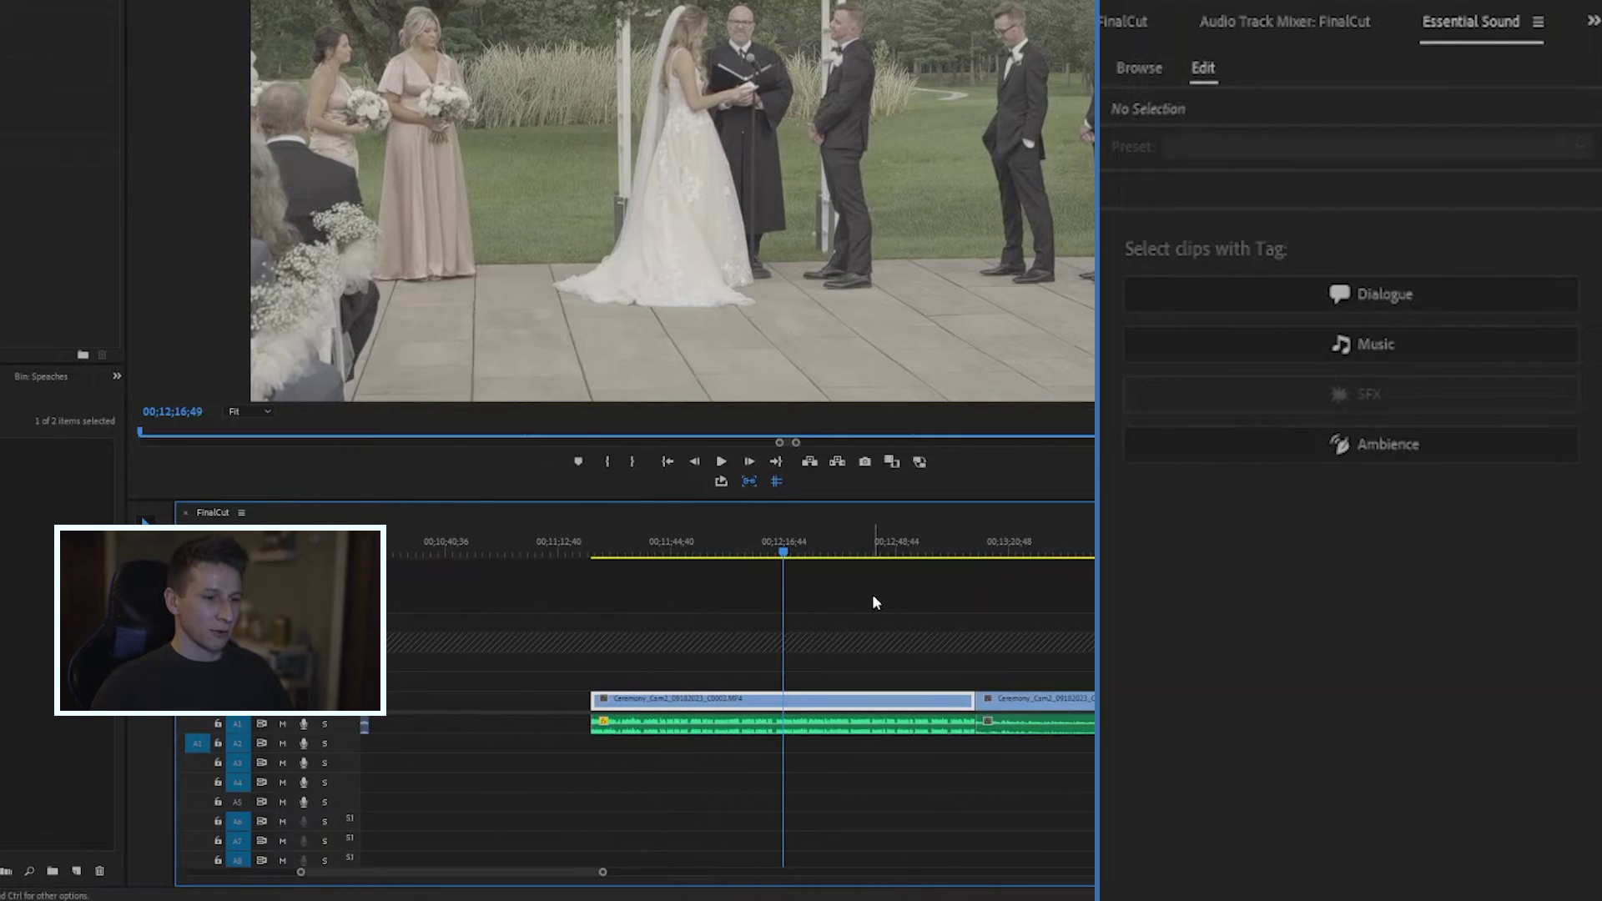
scroll(909, 619, "down", 2)
scroll(910, 623, "down", 3)
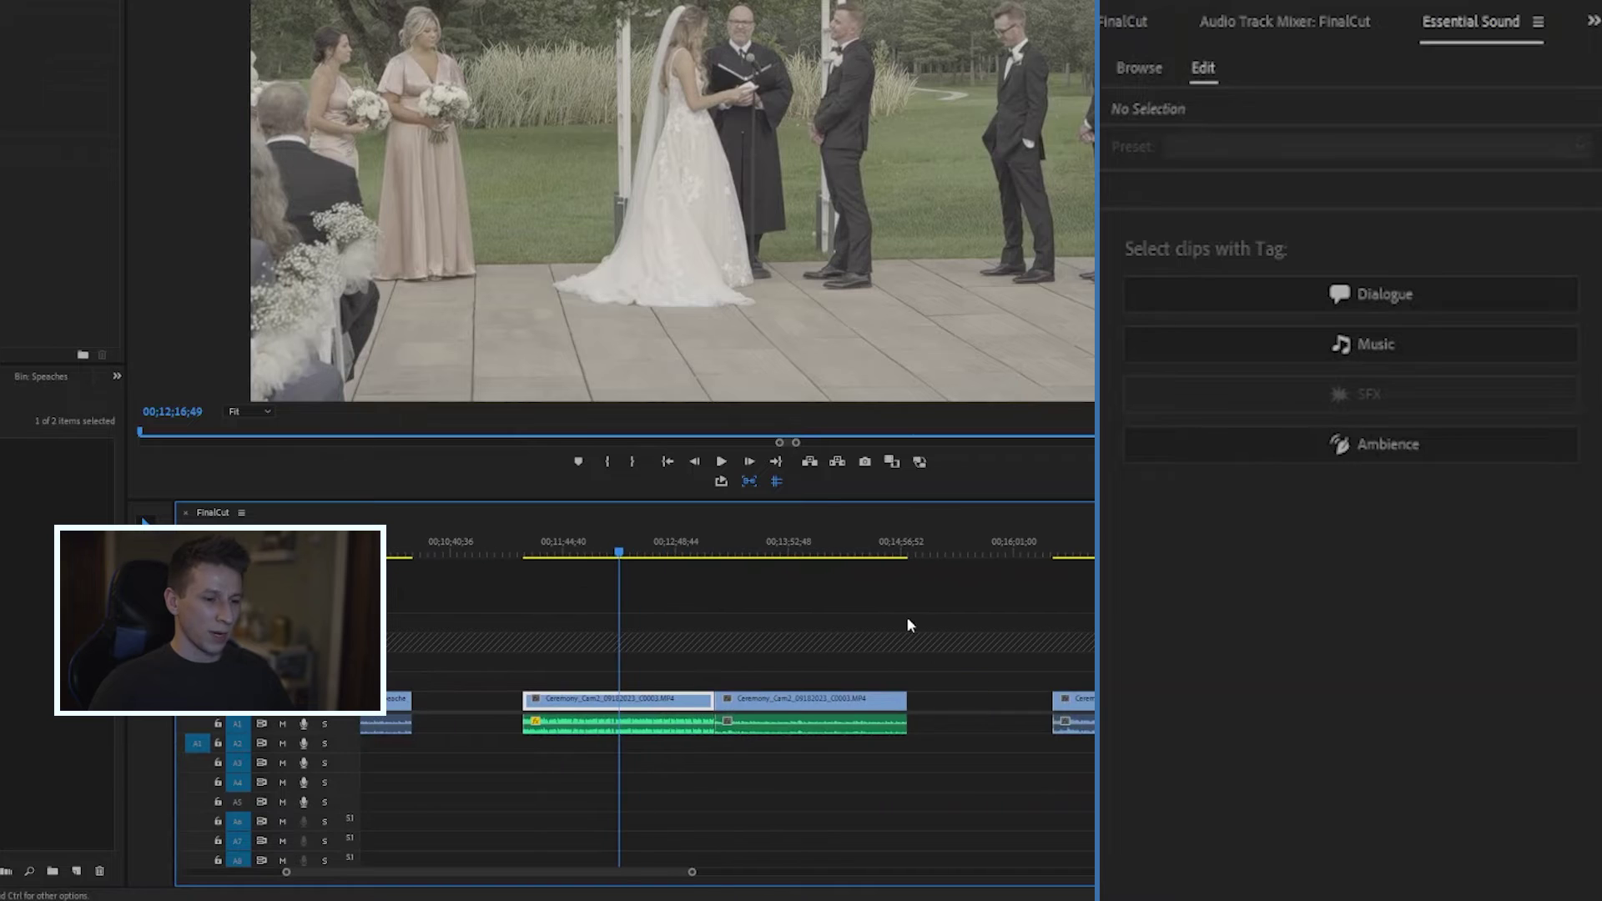
left_click(757, 557)
key("space")
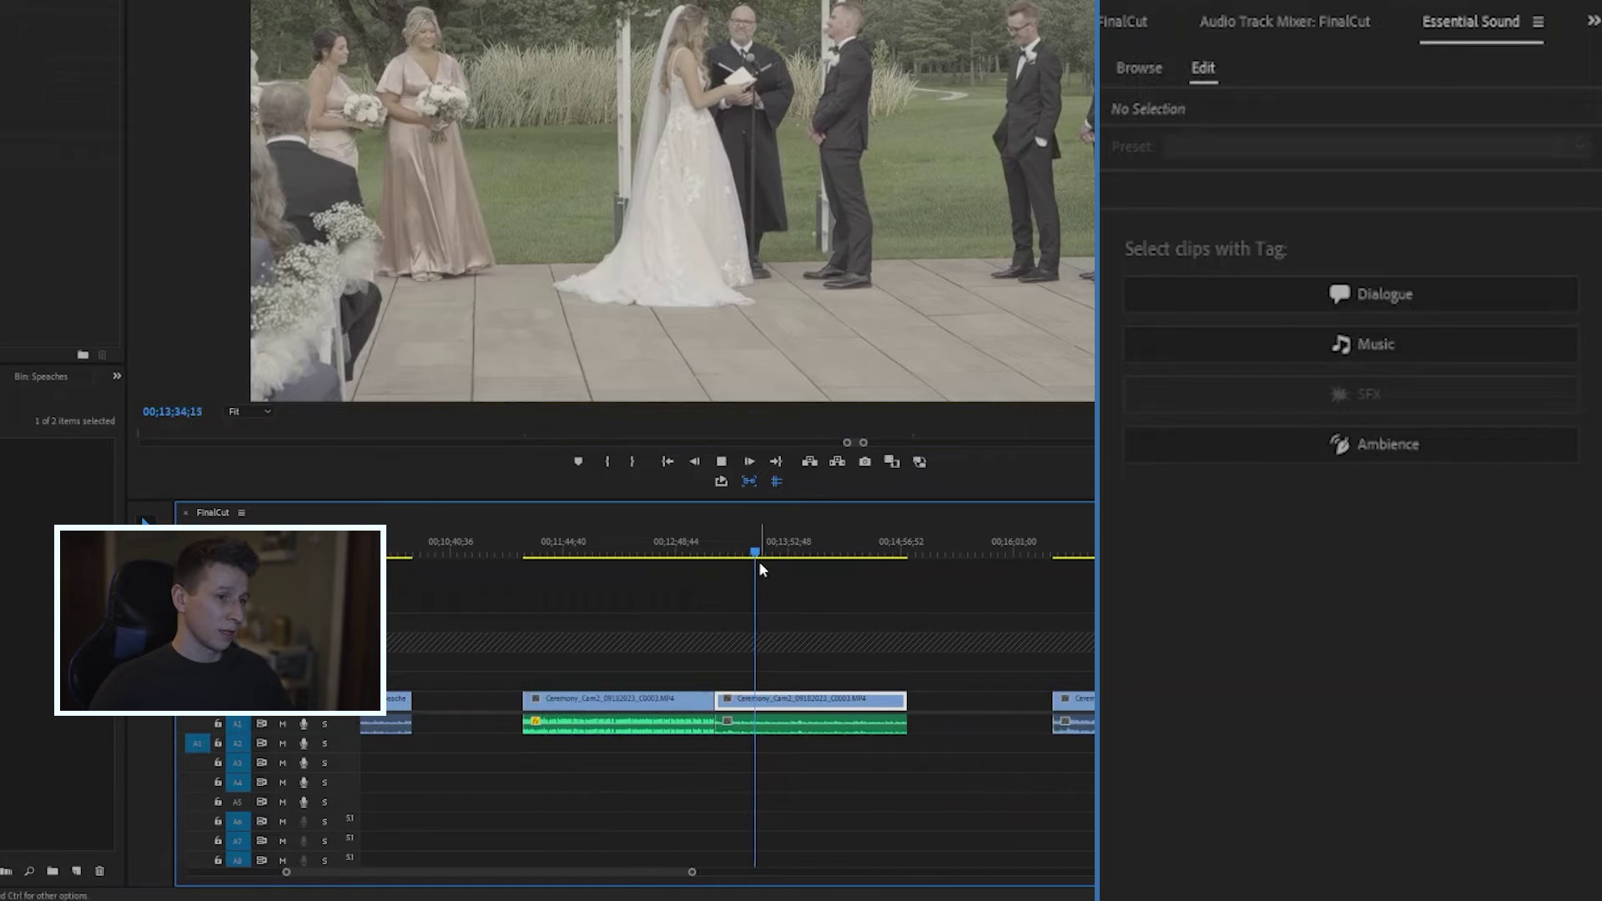
left_click(782, 76)
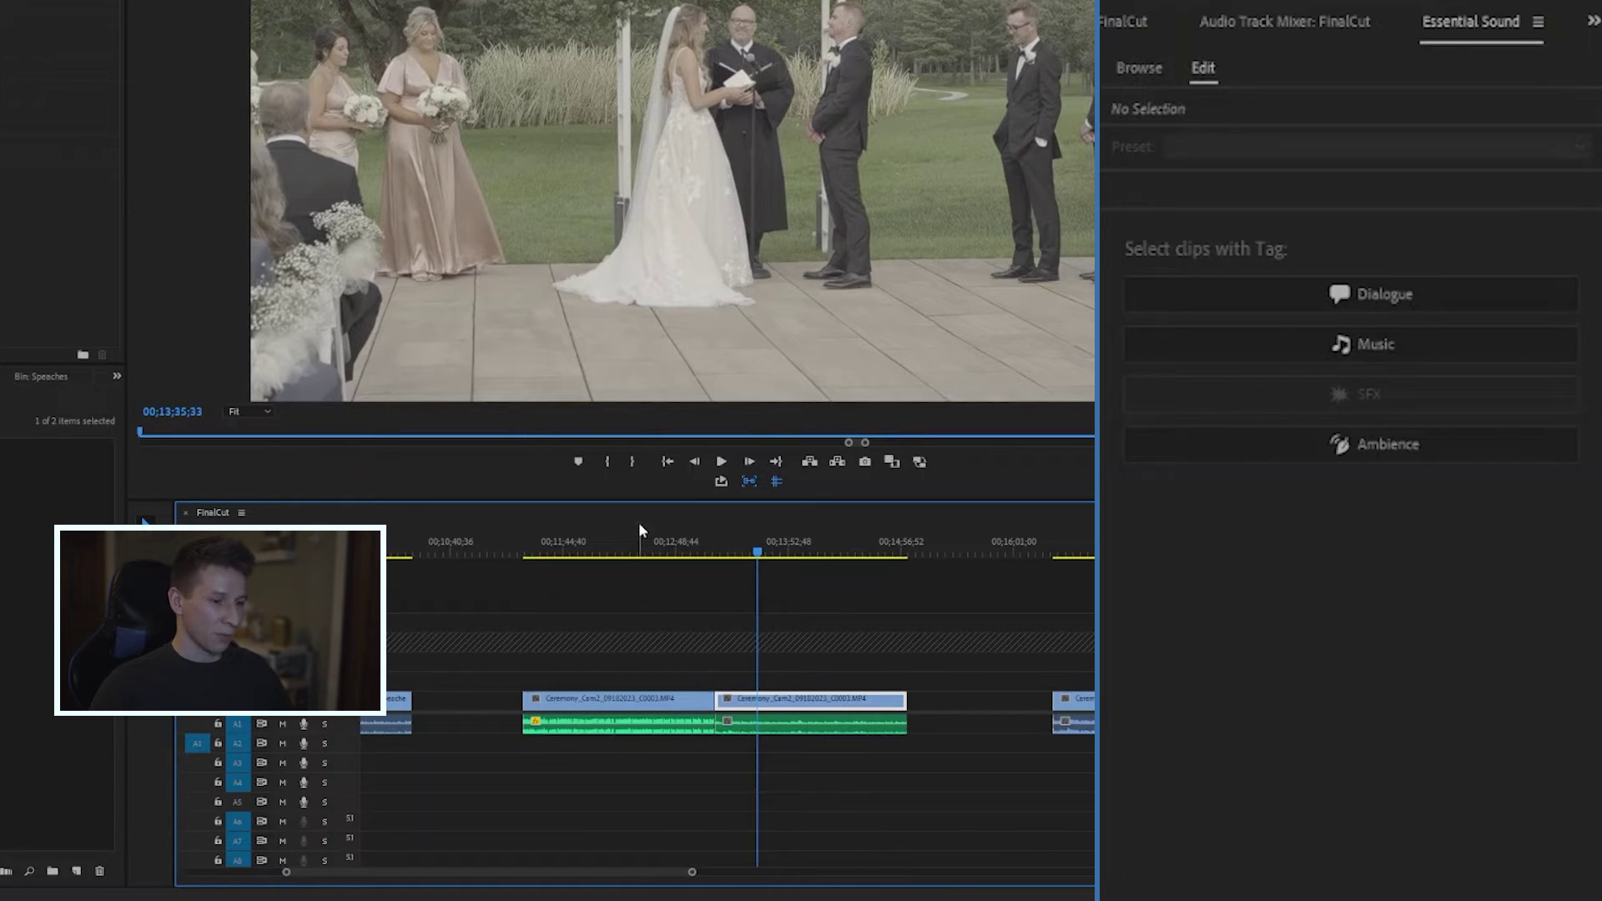
left_click(622, 554)
key("space")
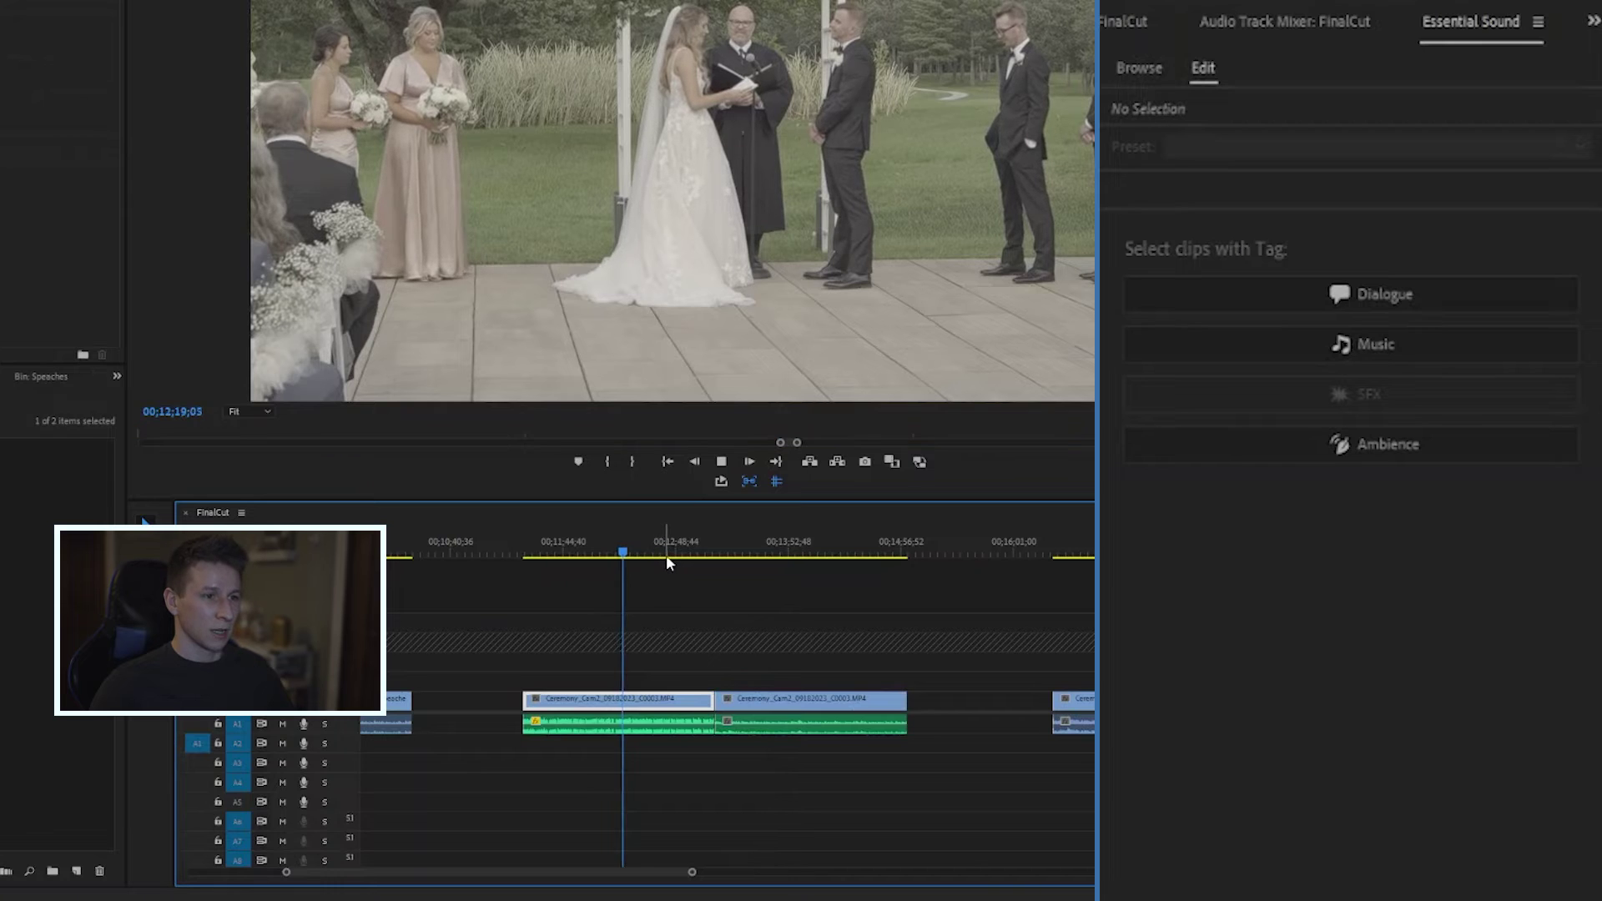
key("space")
scroll(788, 553, "down", 2, "alt")
left_click(941, 554)
Tag Ceremony_Cam2_09182023_C0003.MP4 as Dialogue and preview its audio
scroll(900, 569, "down", 3)
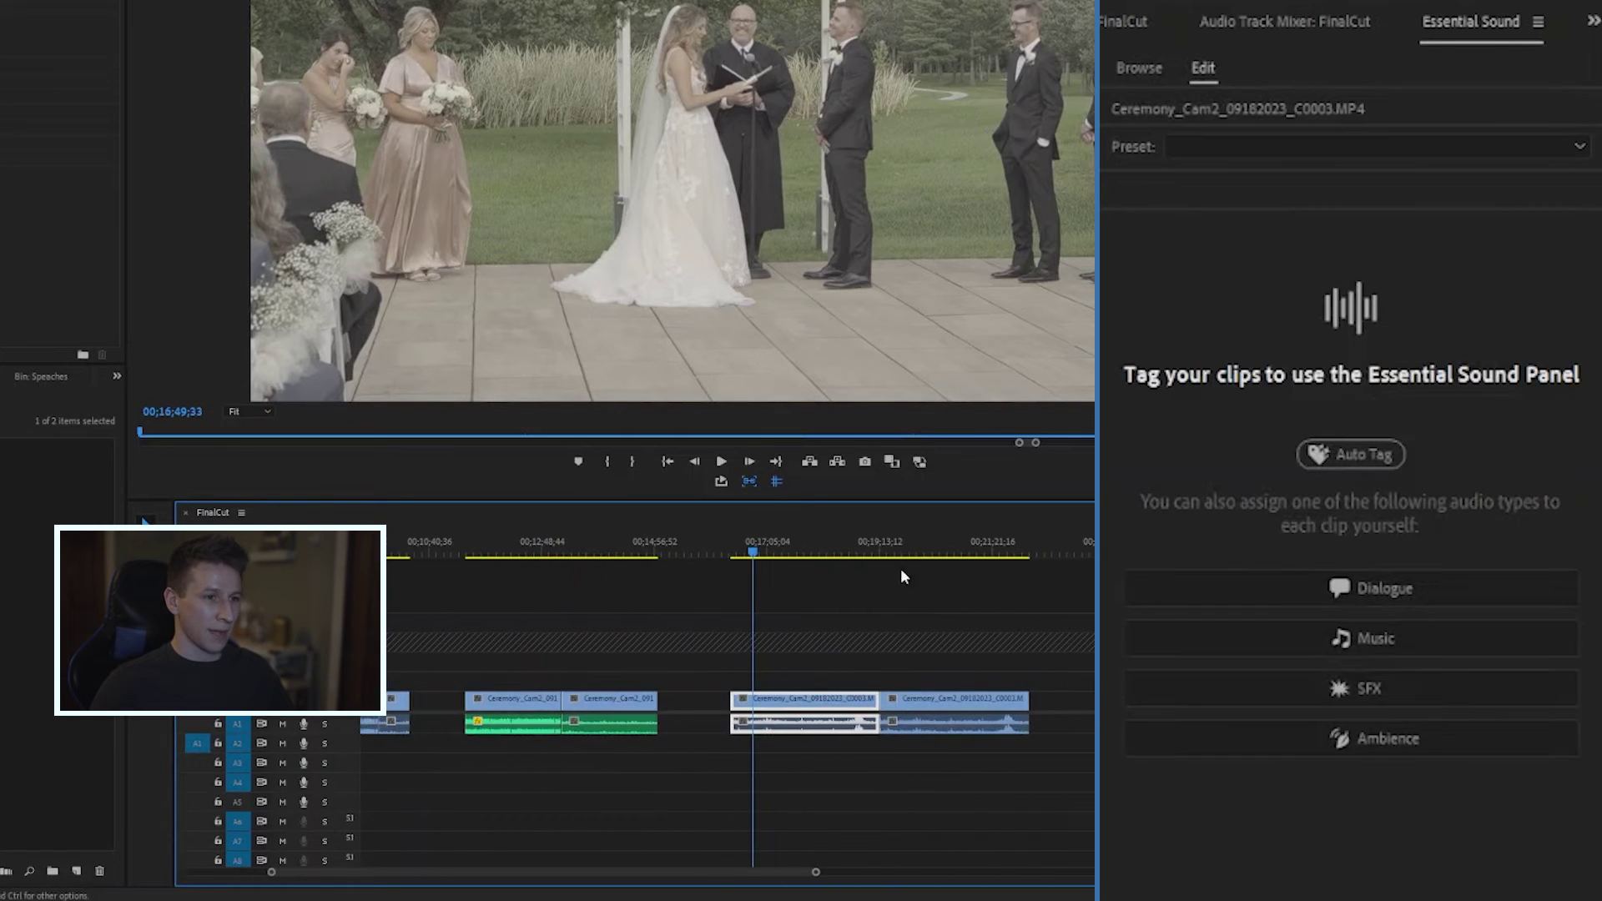
scroll(900, 569, "down", 2)
scroll(736, 577, "up", 3, "alt")
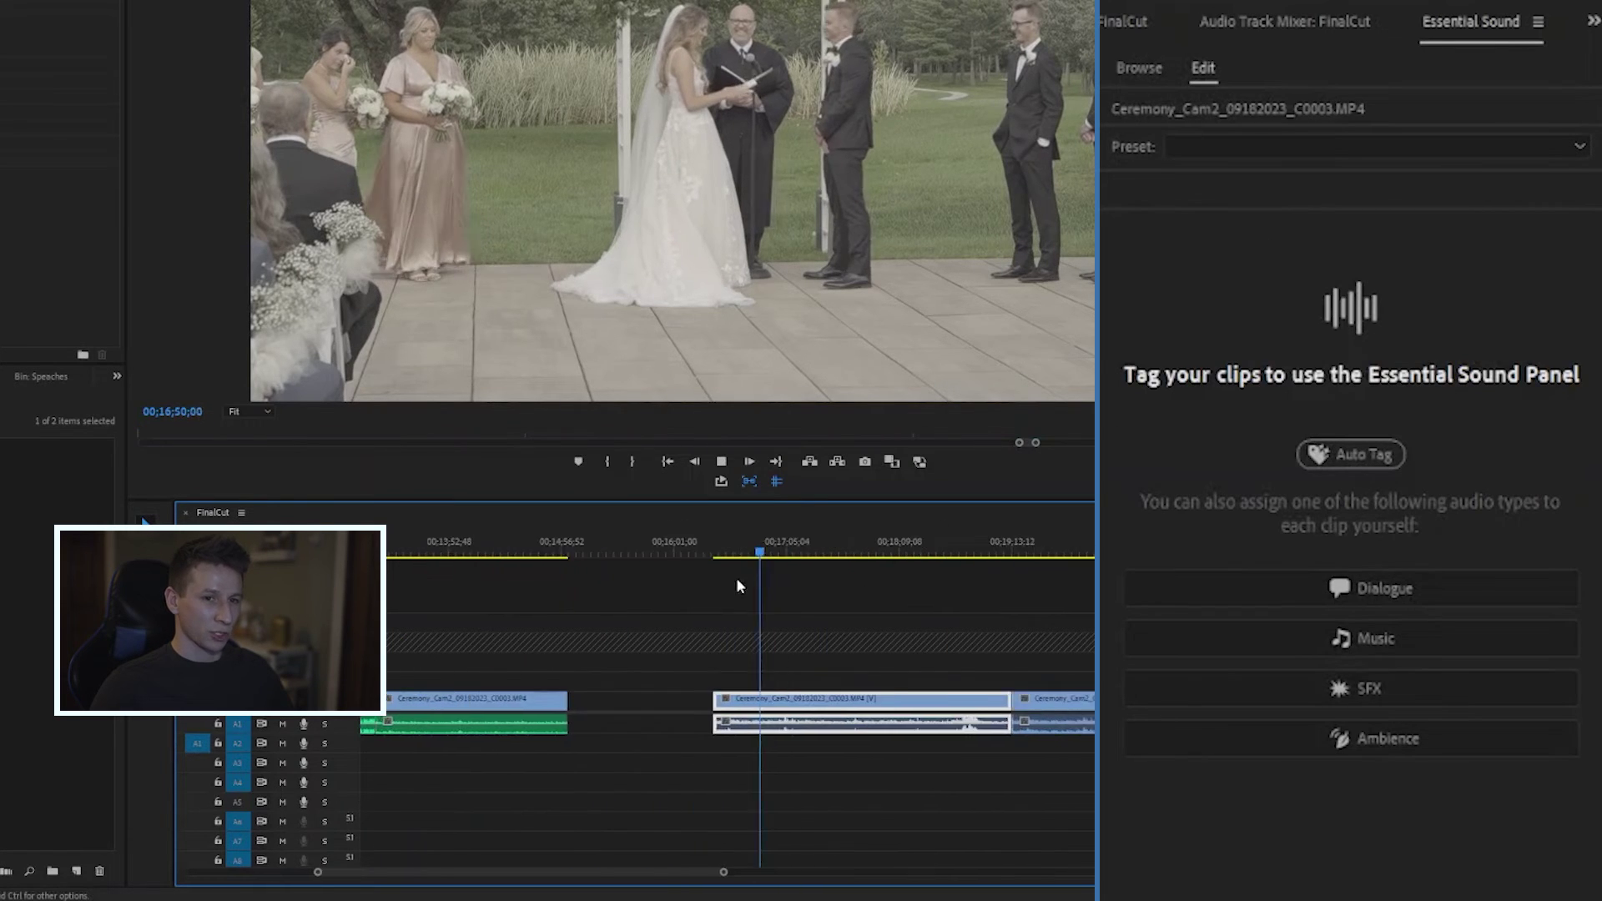
left_click(1417, 578)
left_click(697, 547)
key("space")
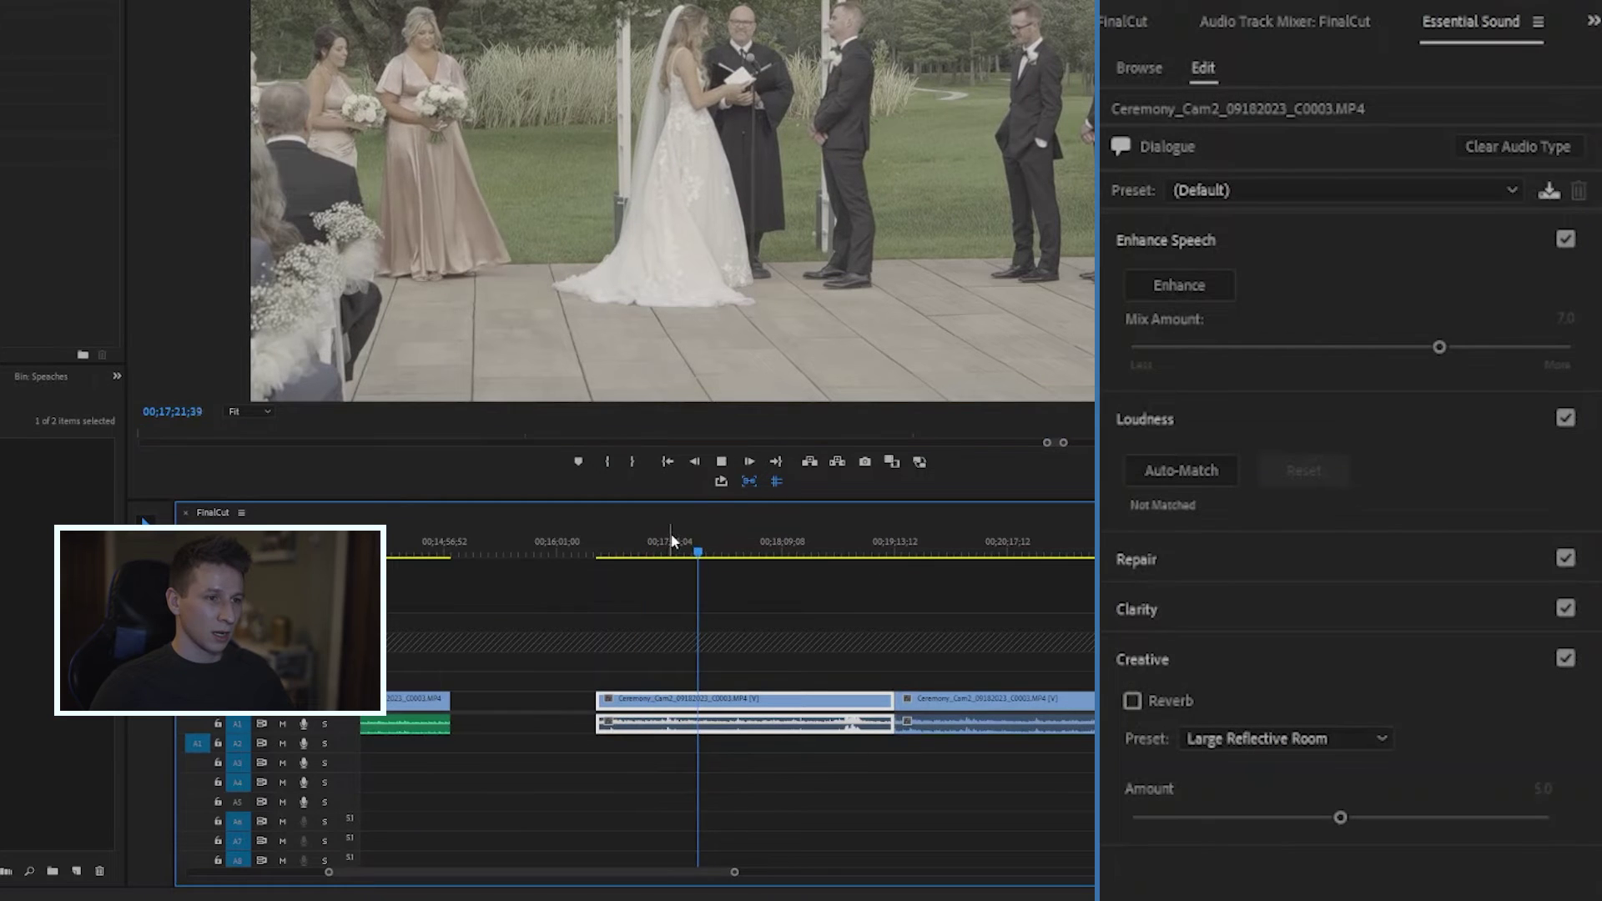
key("space")
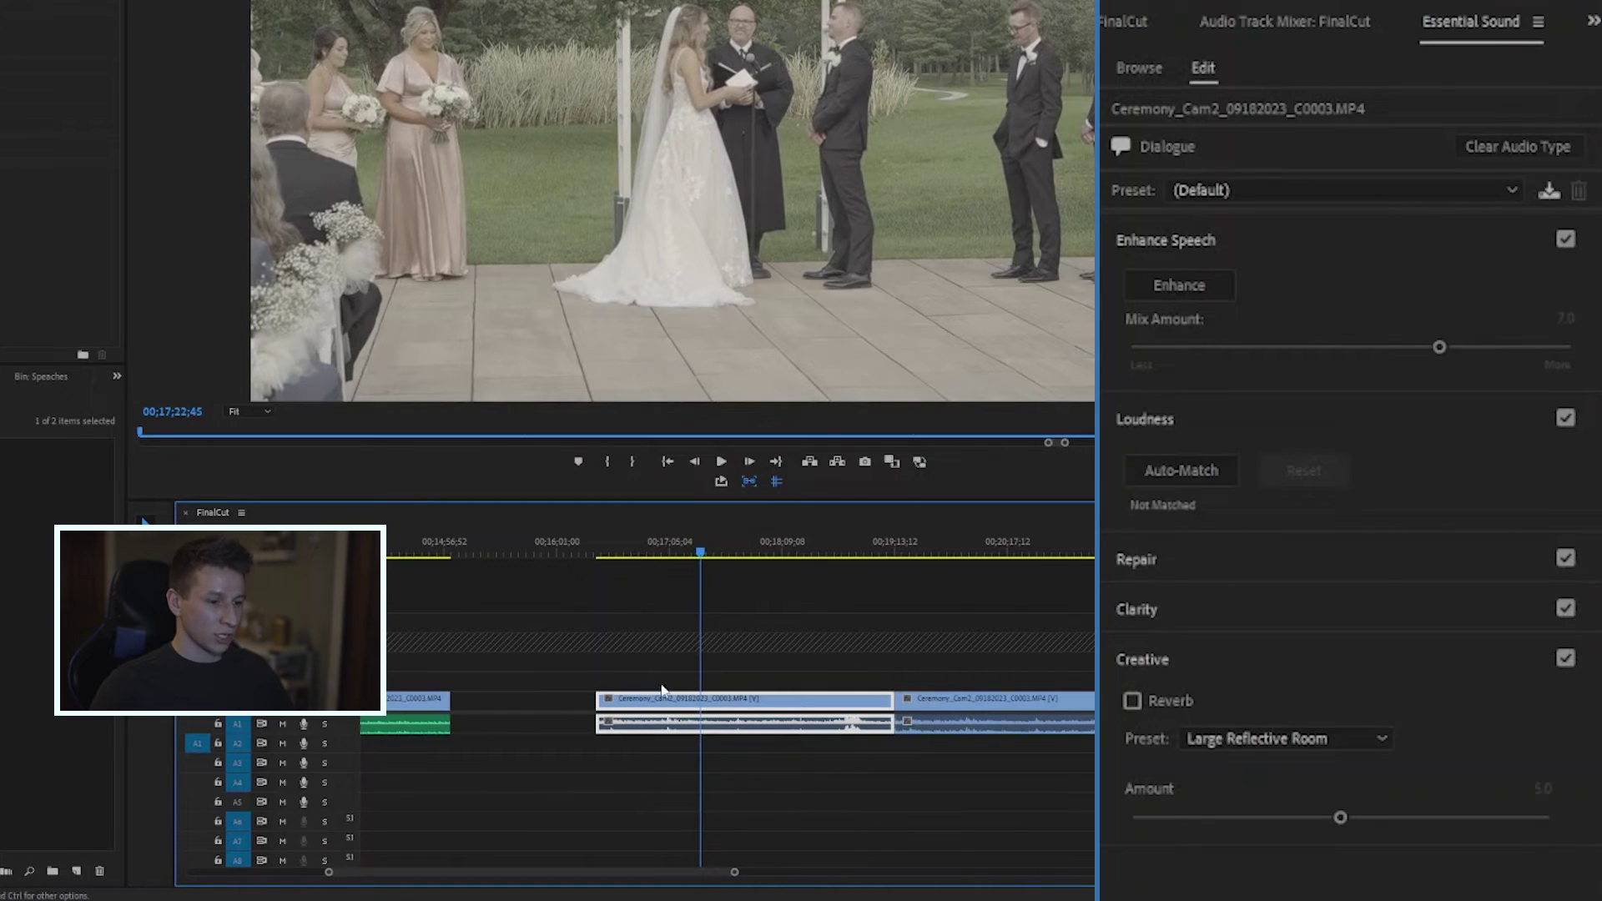
key("space")
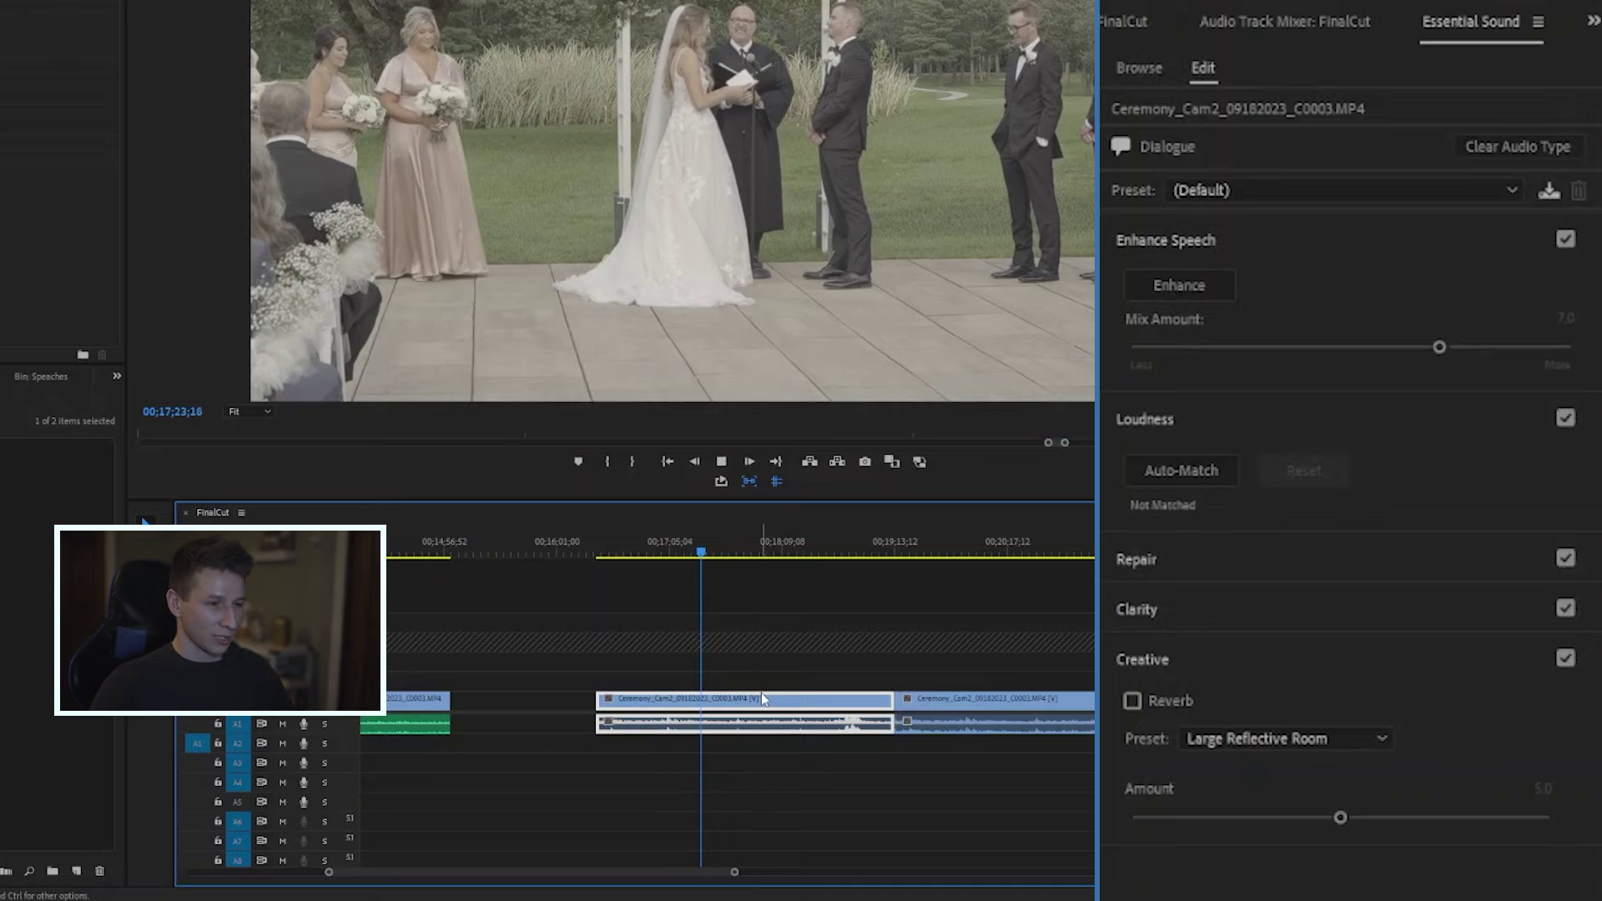
left_click(699, 539)
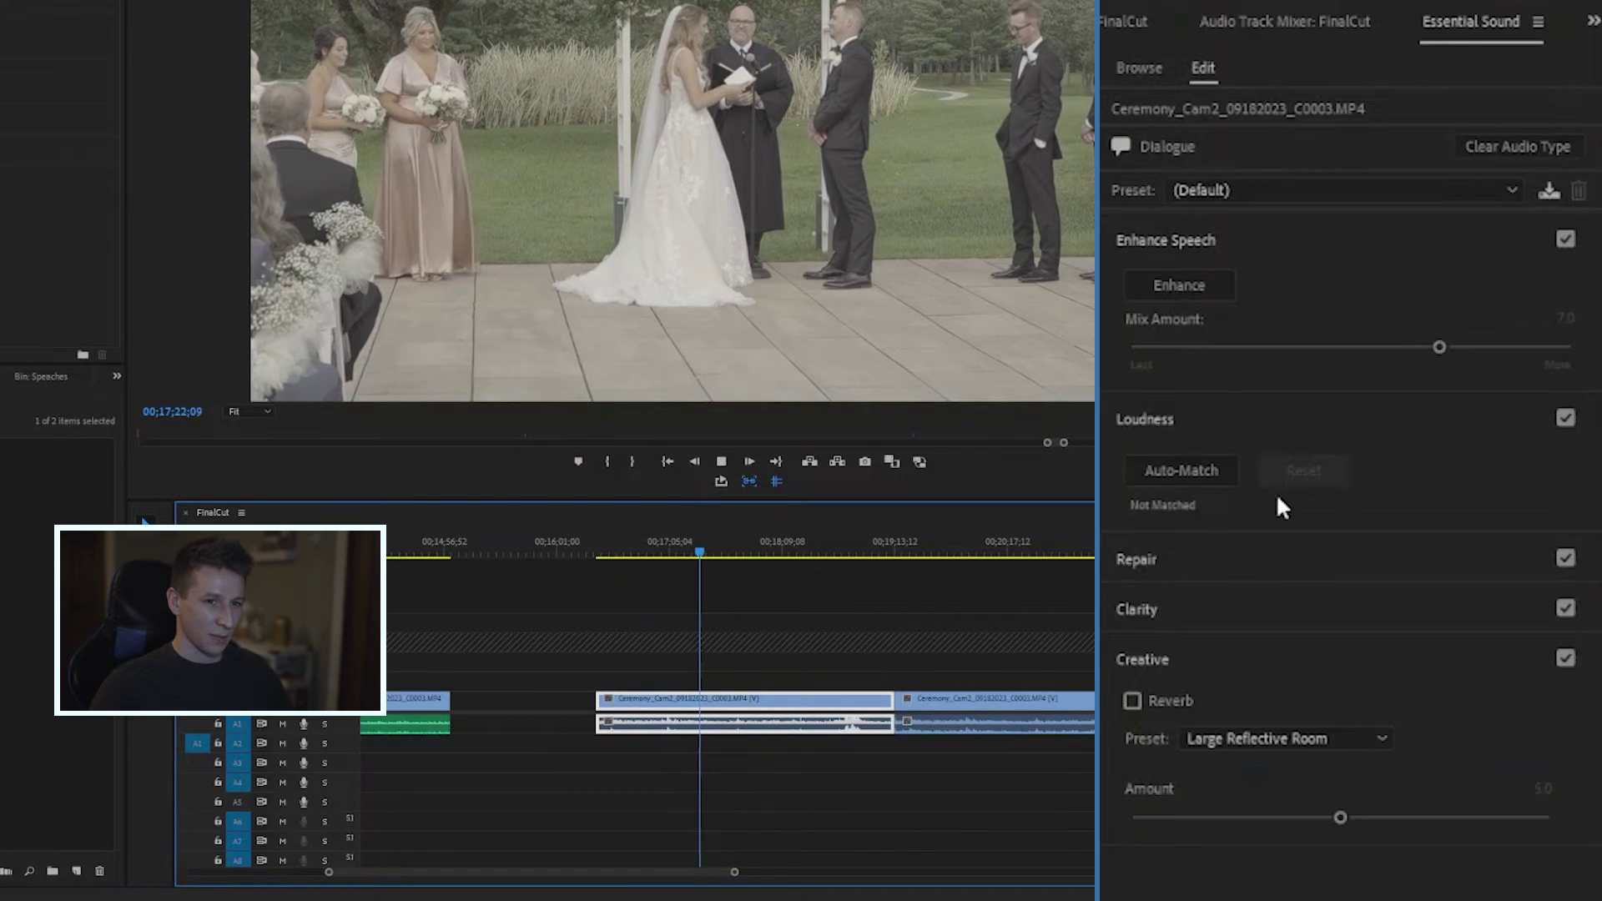
key("space")
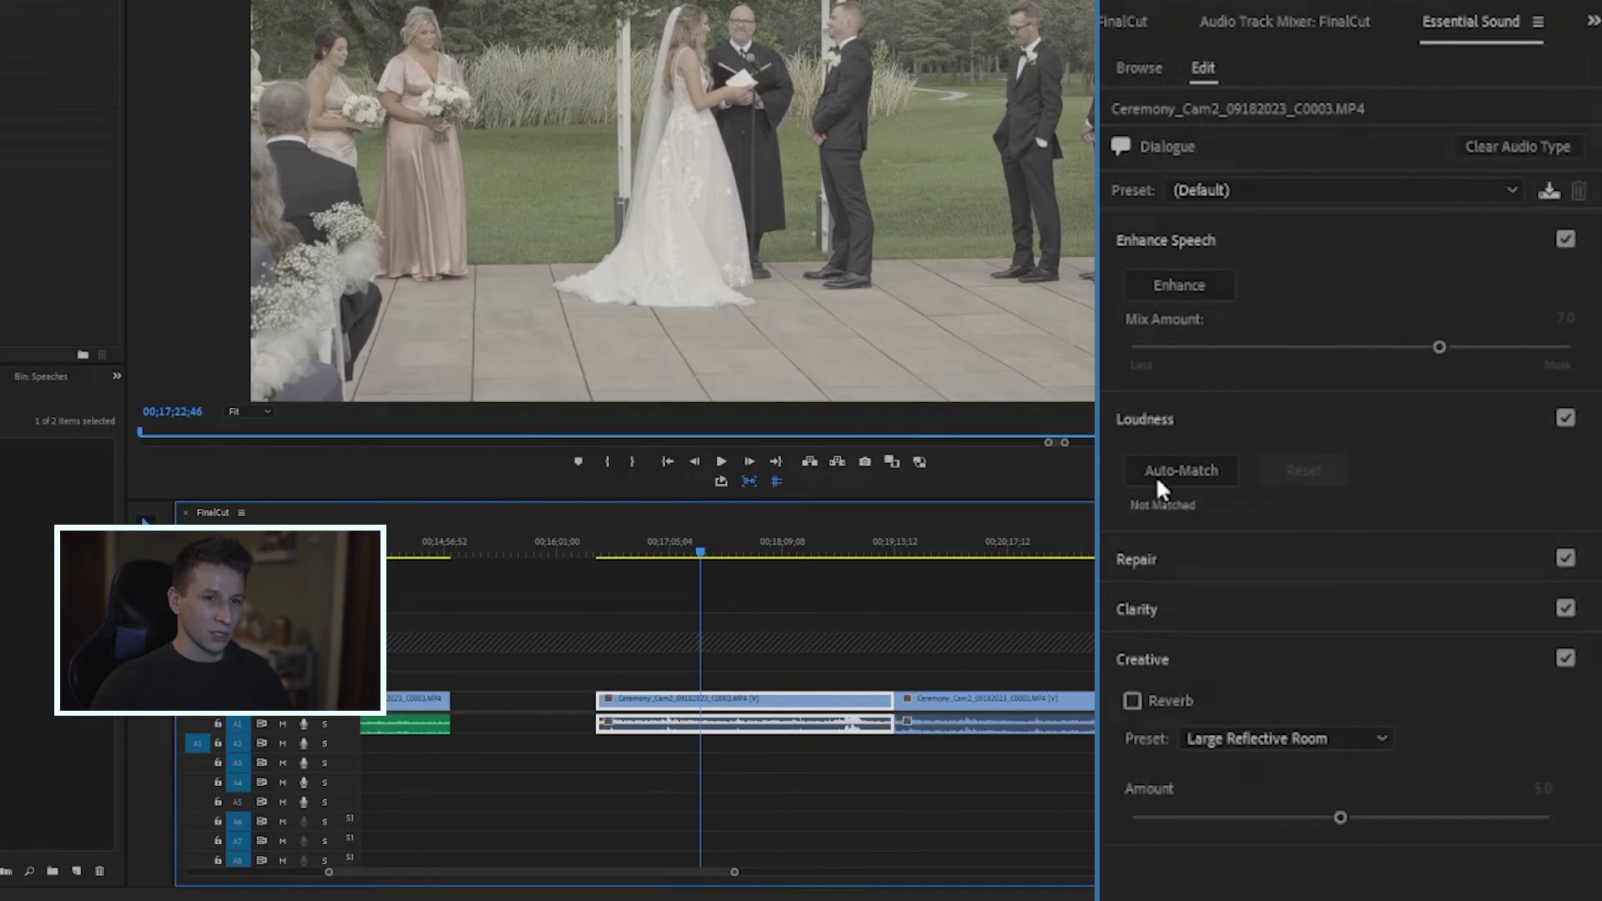
Run Enhance Speech on the C0003 clip and listen to the enhanced audio
left_click(1189, 286)
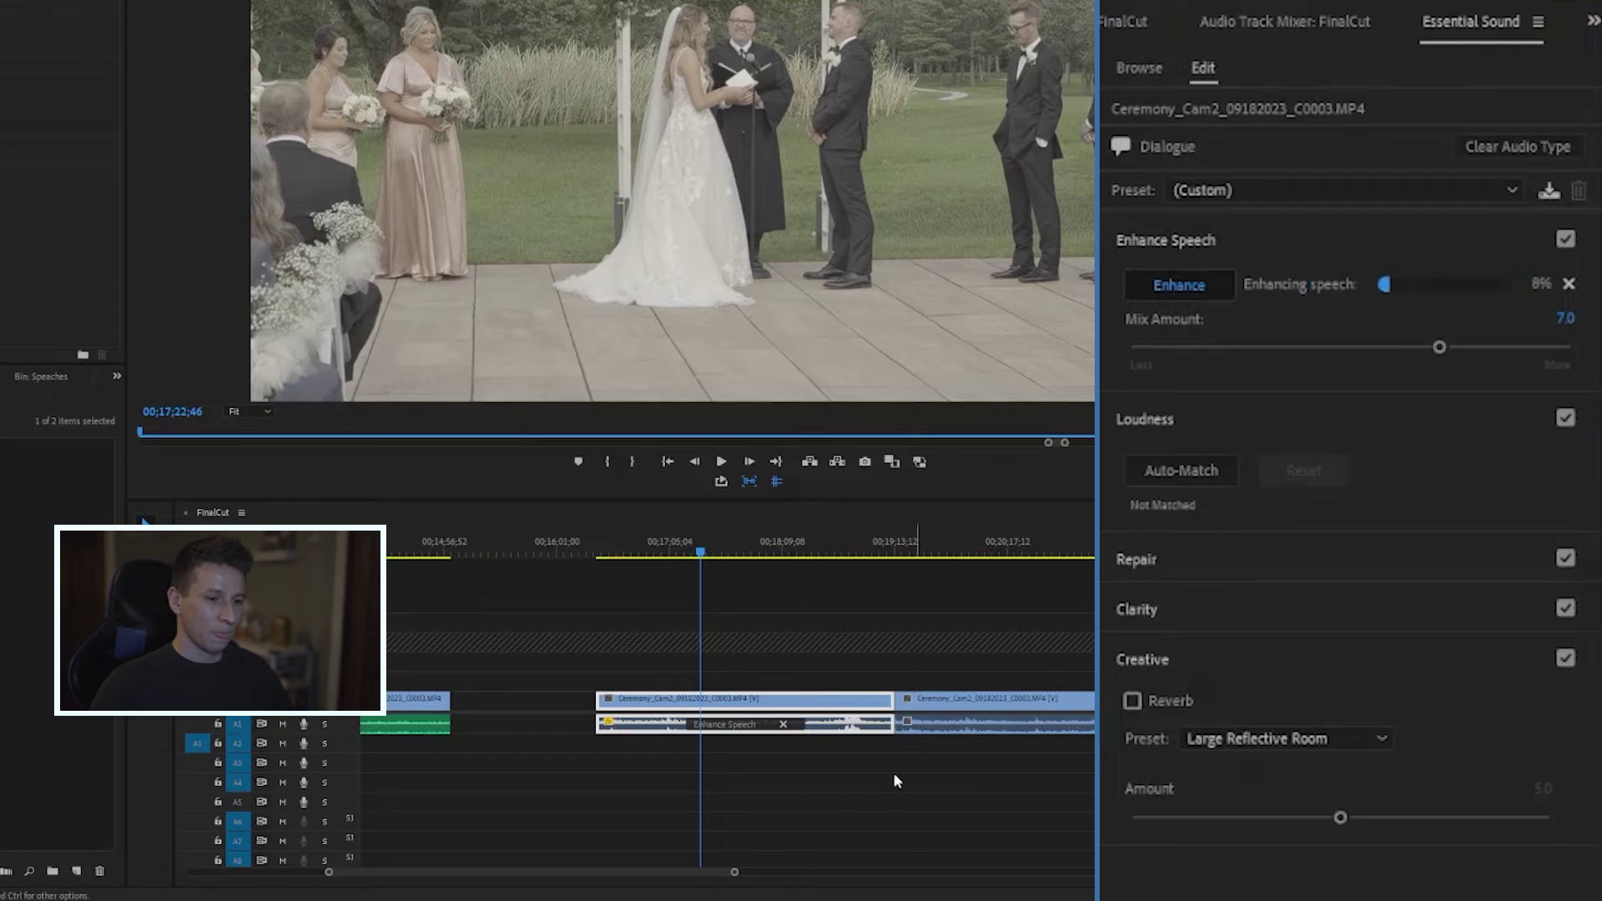
scroll(897, 780, "down", 3)
left_click(612, 552)
key("space")
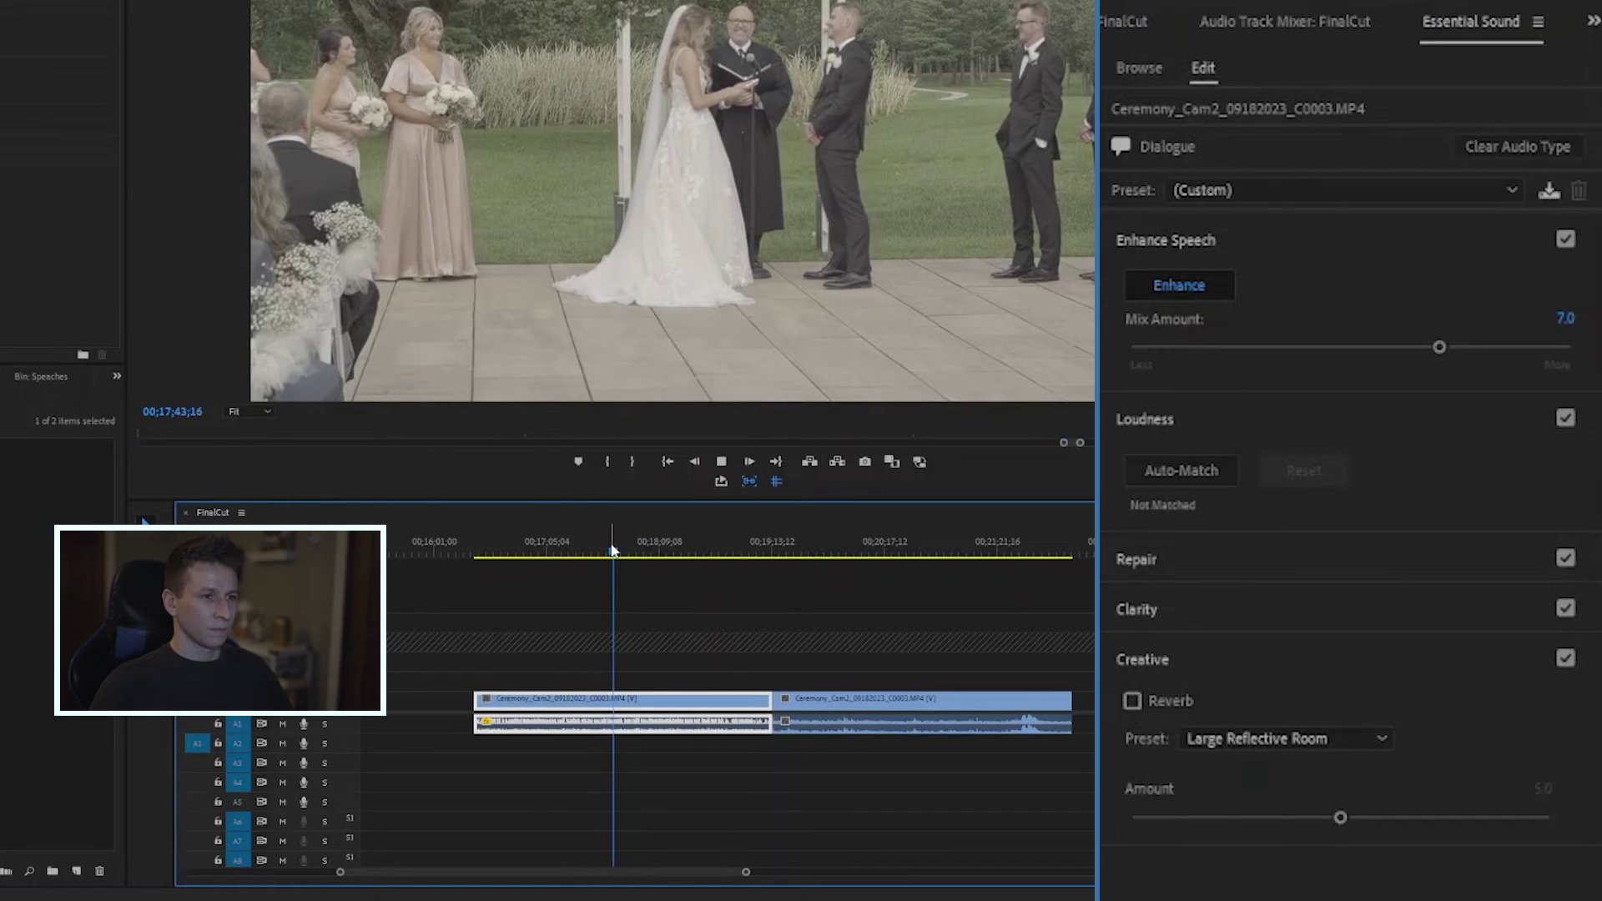
key("space")
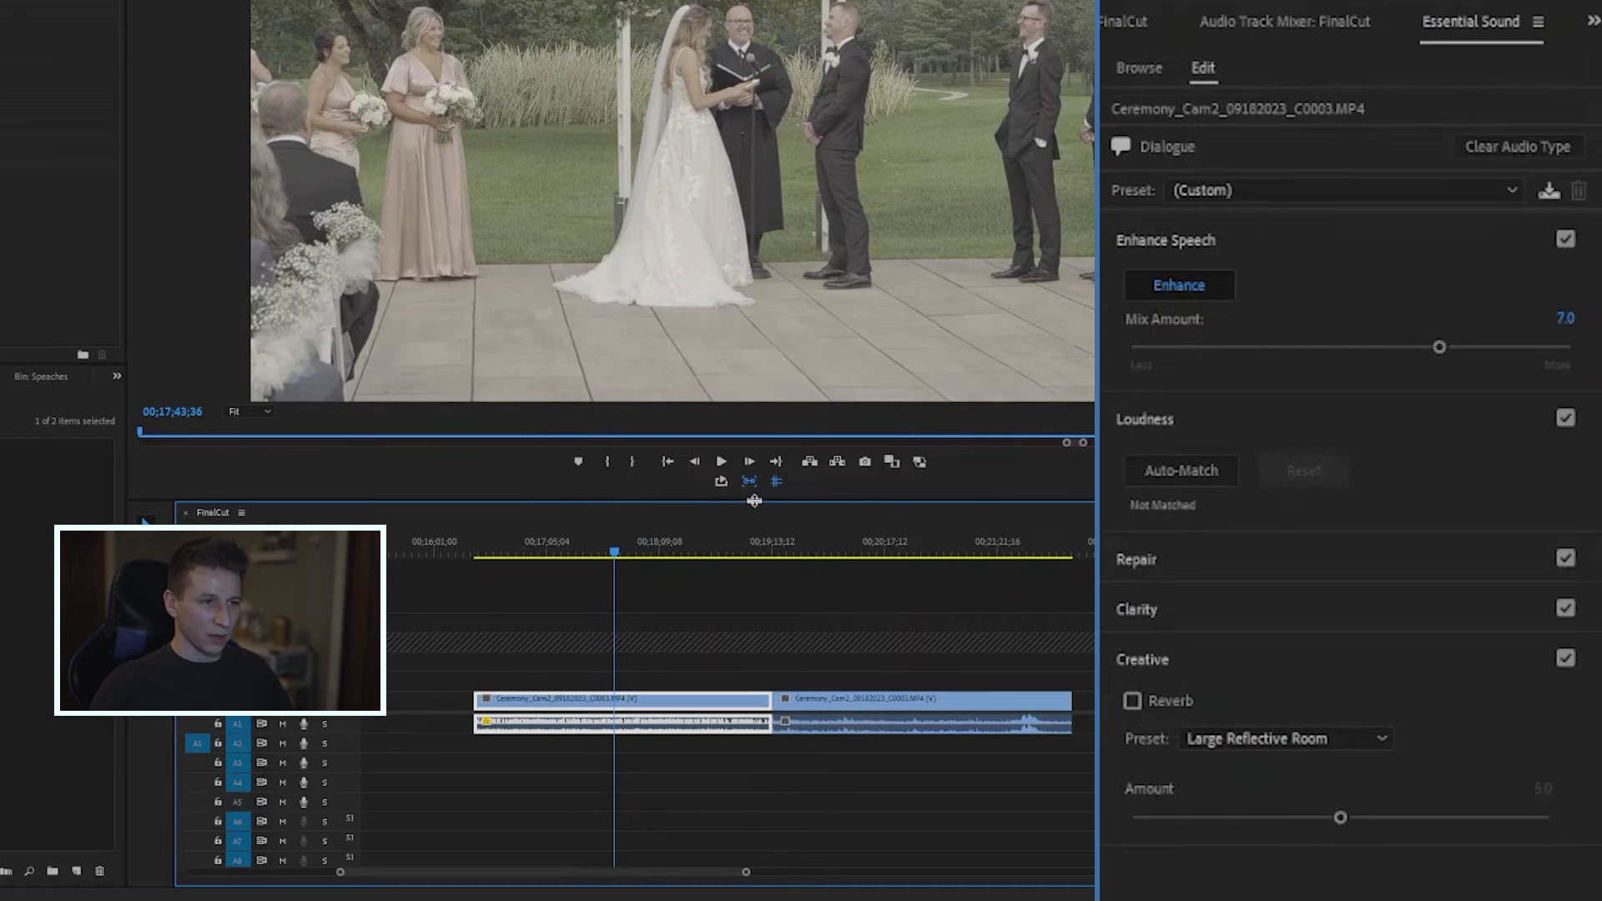
Preview the next ceremony clip, then zoom out to see all ceremony clips
scroll(684, 511, "up", 3)
left_click_drag(685, 541, 999, 538)
key("space")
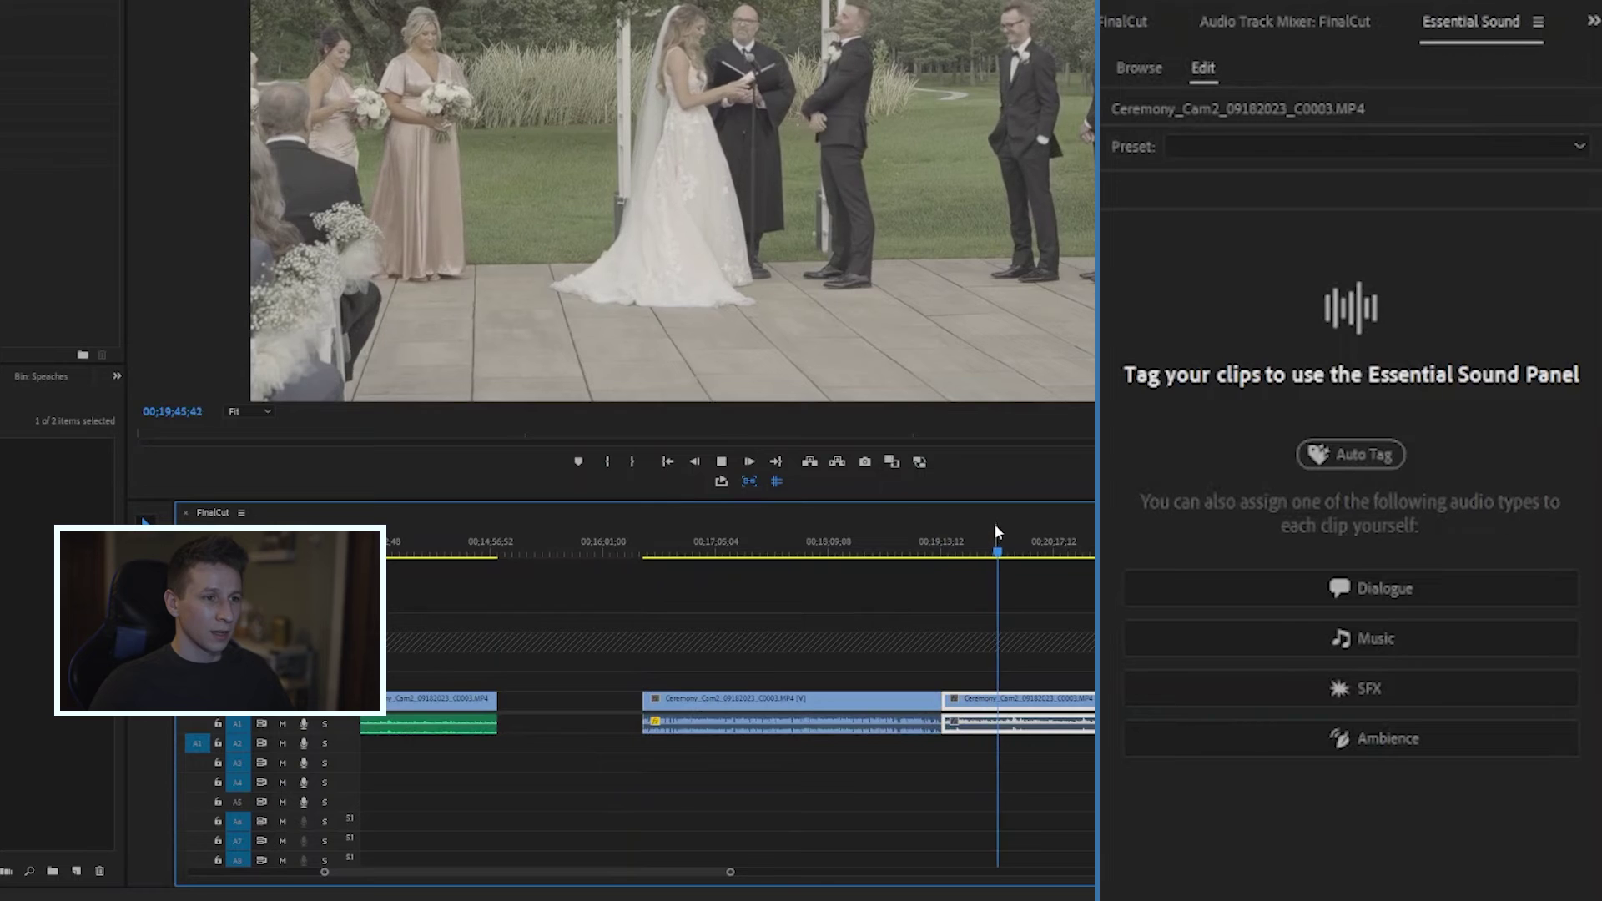
key("minus")
key("space")
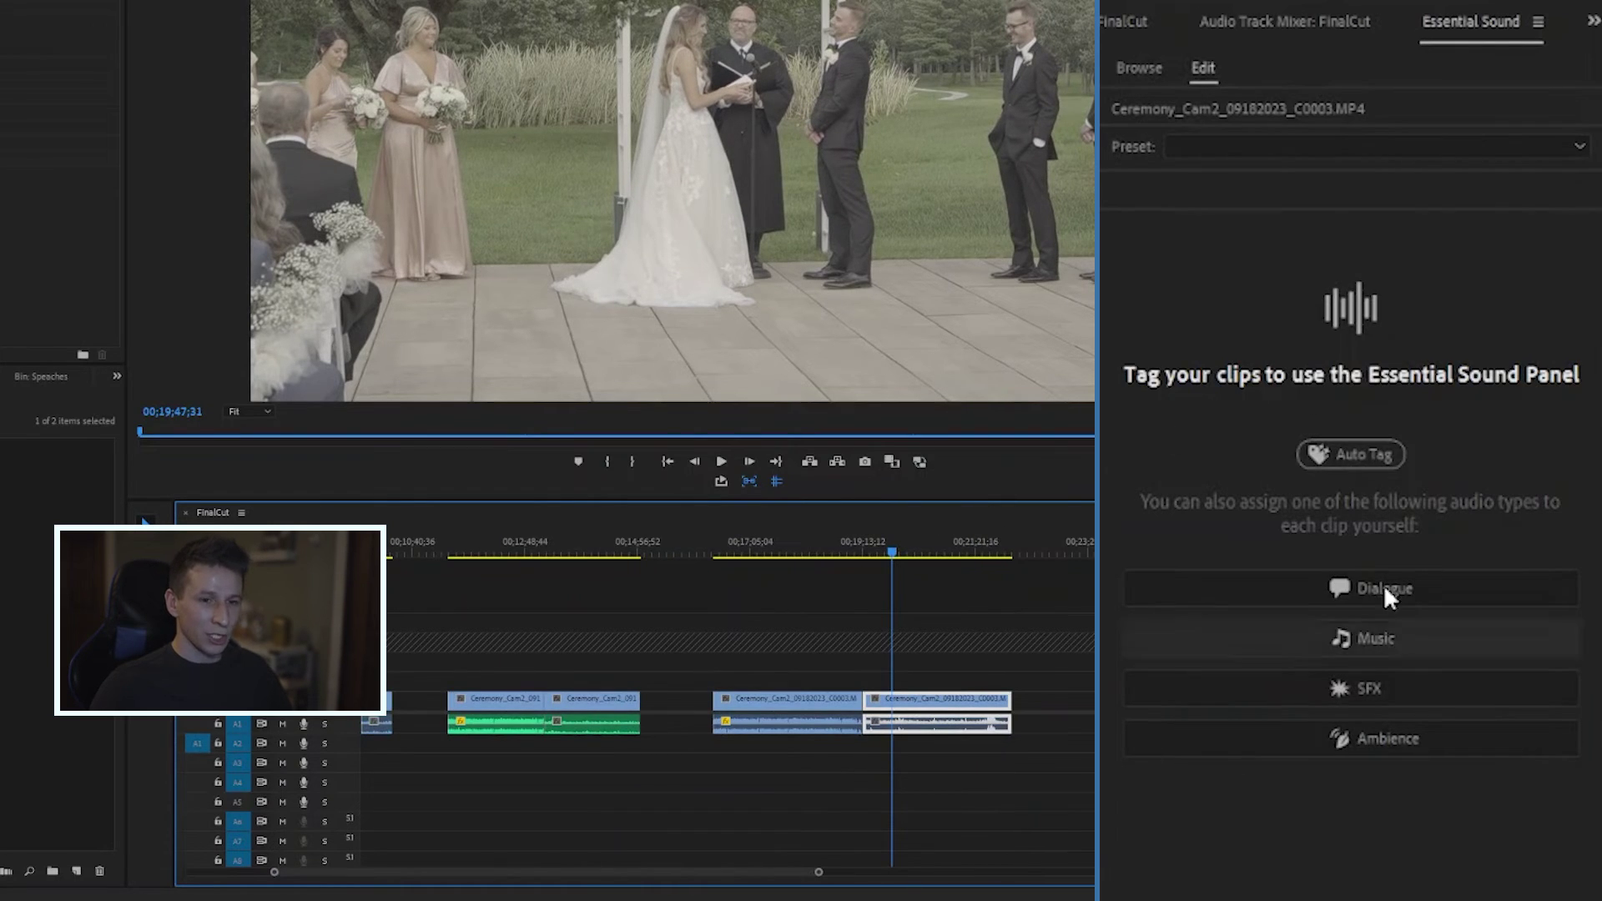
Preview MainCeremonyAudio.WAV and raise its Enhance Speech Mix Amount from 7.0 to 10.0
left_click(818, 700)
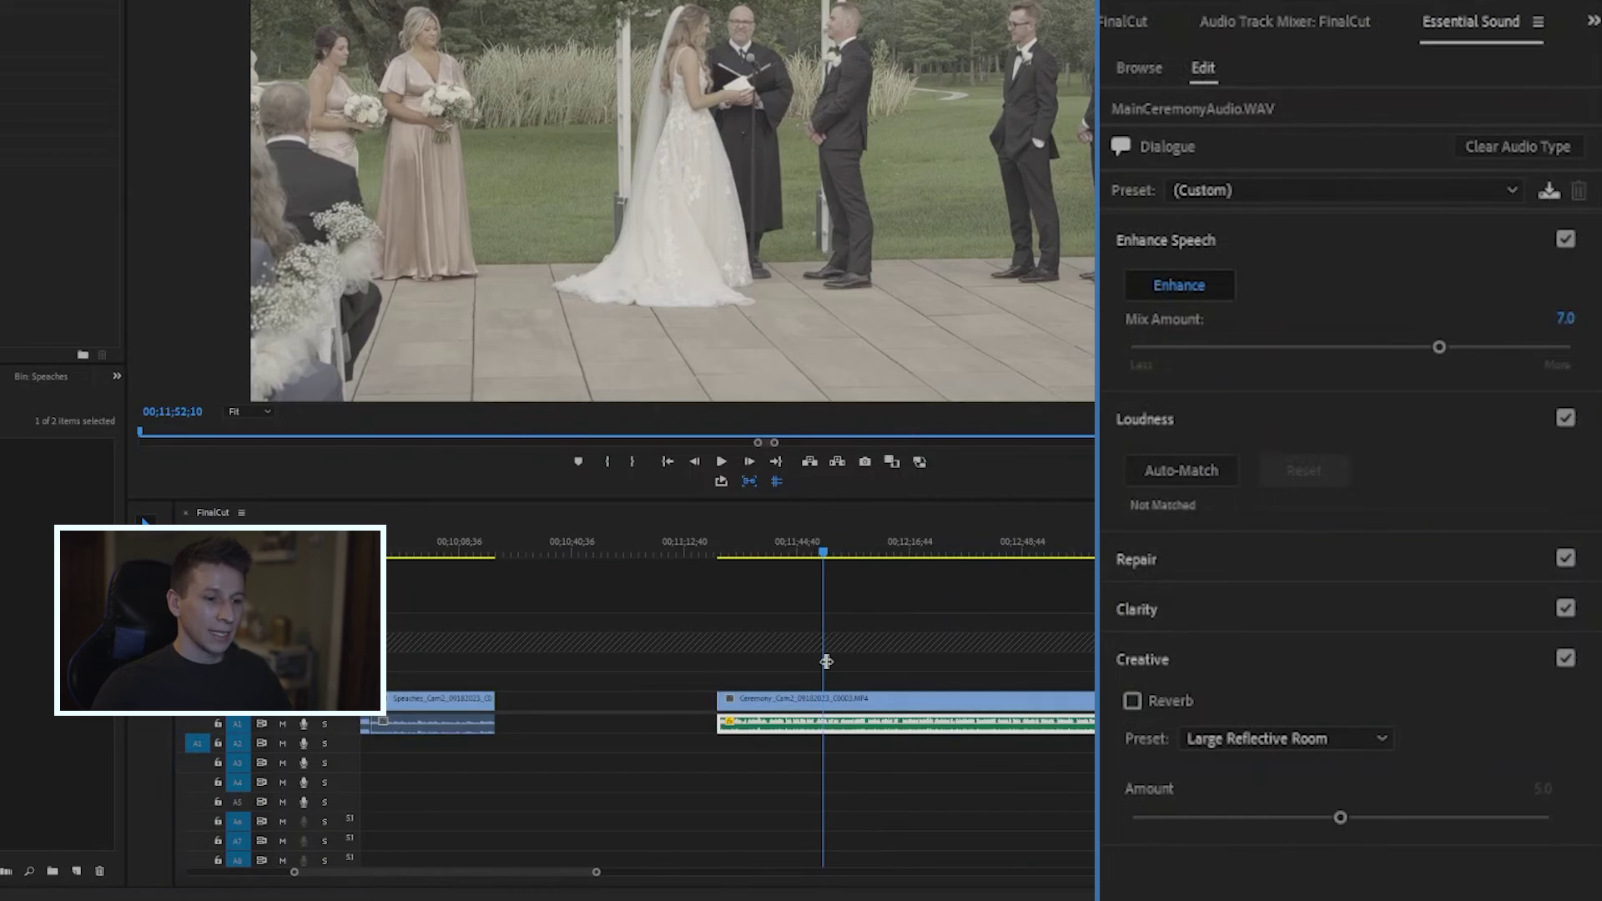
scroll(887, 650, "down", 2)
key("space")
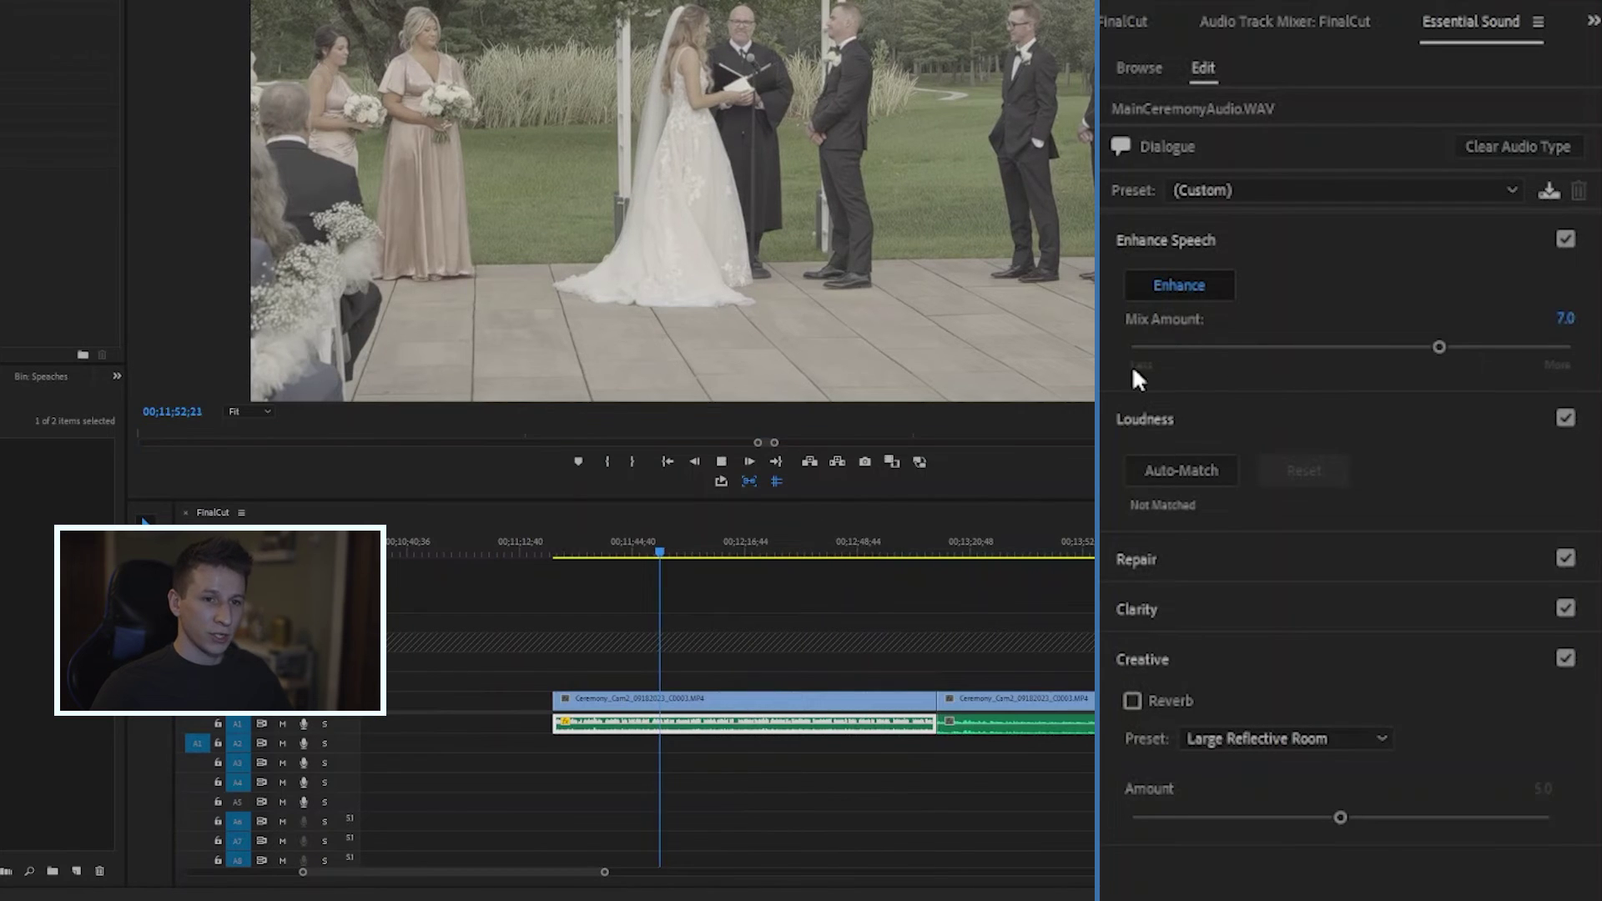
left_click_drag(1431, 349, 1201, 347)
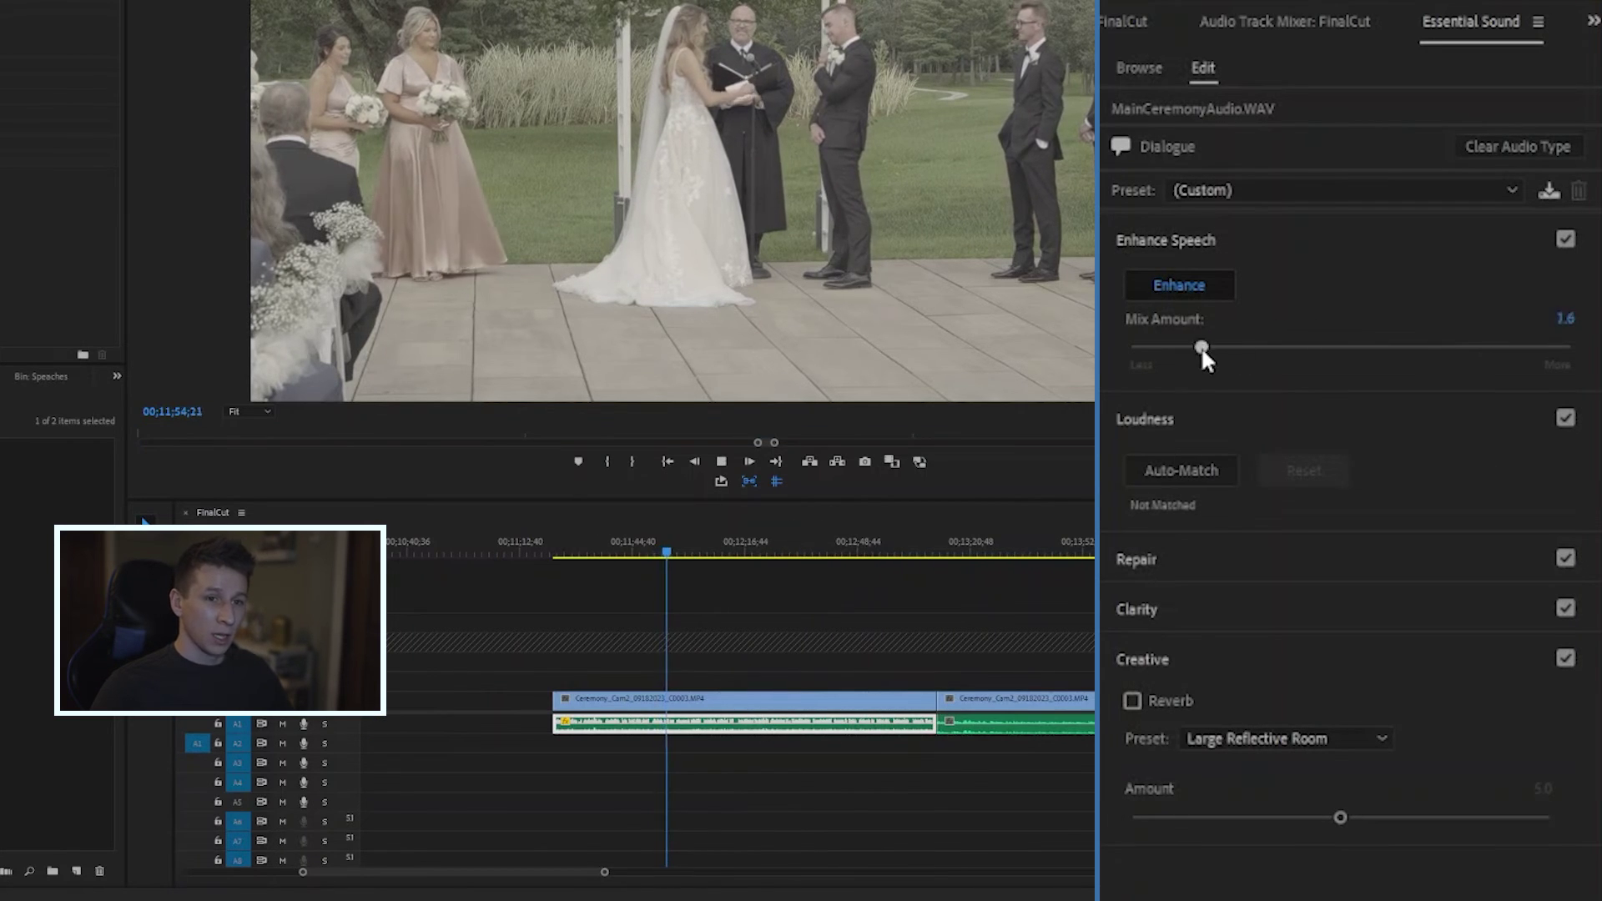
left_click(1155, 345)
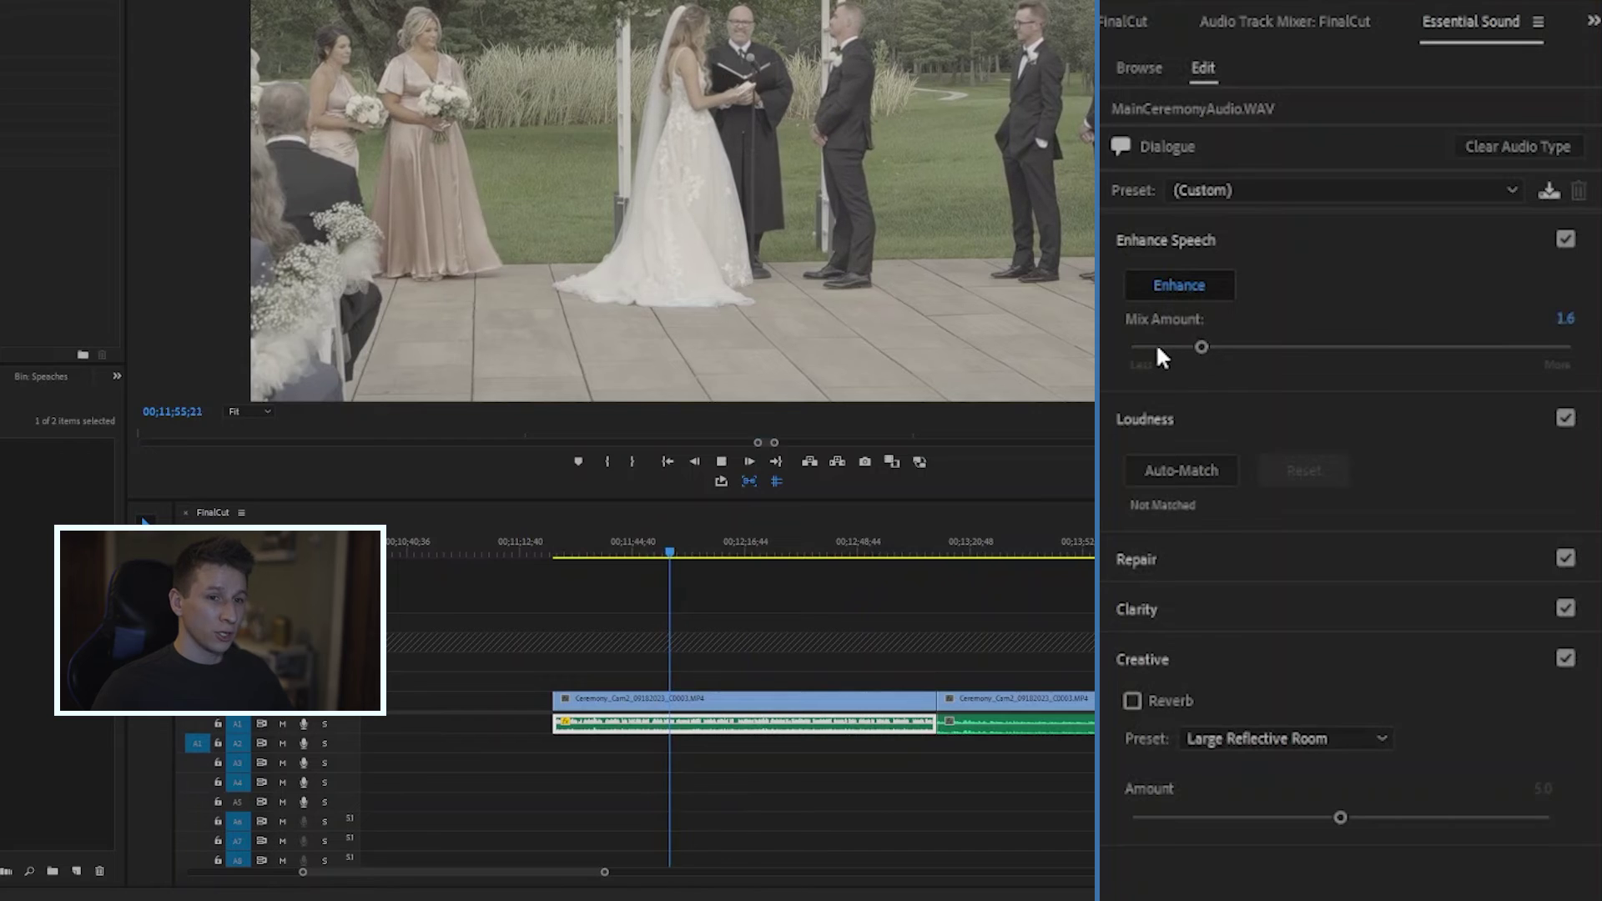
left_click(1247, 347)
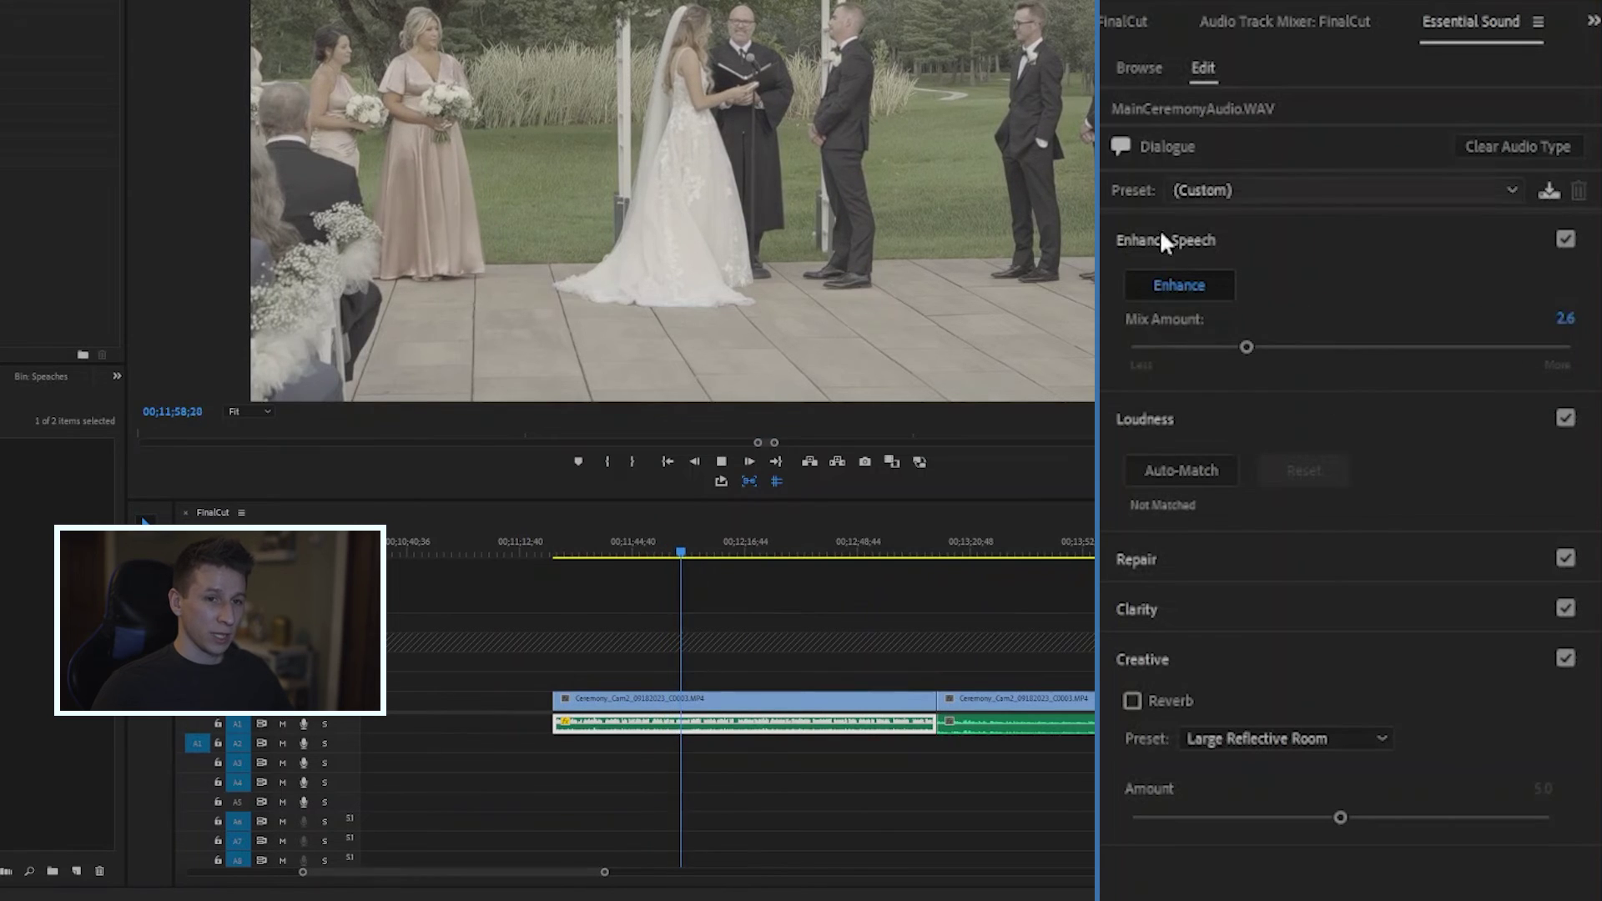
left_click_drag(1409, 350, 1573, 346)
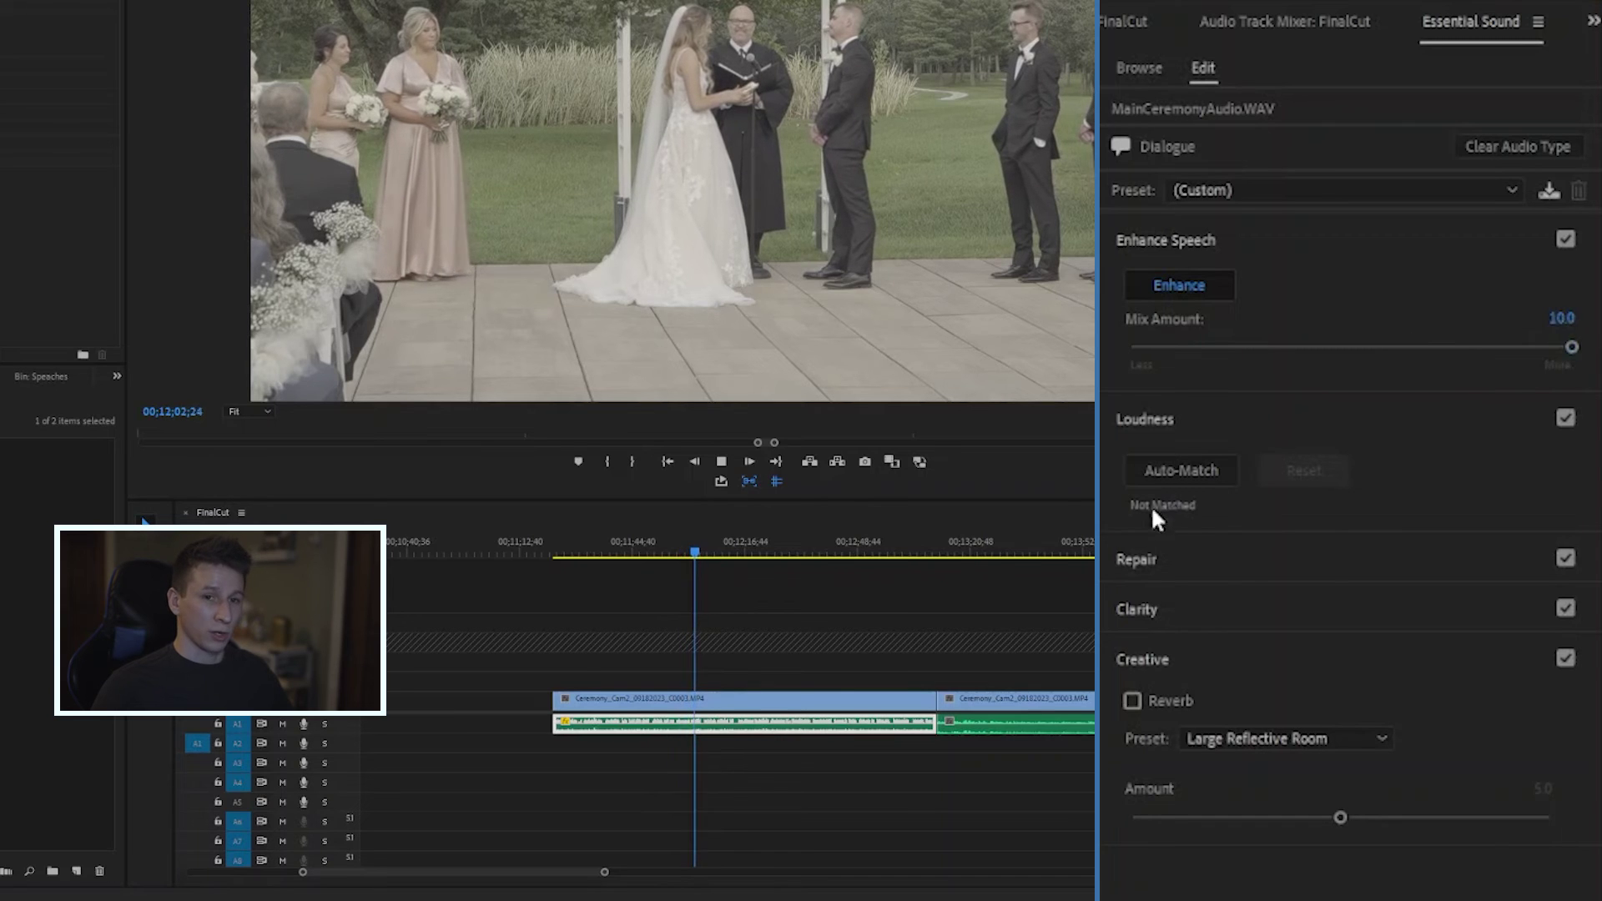